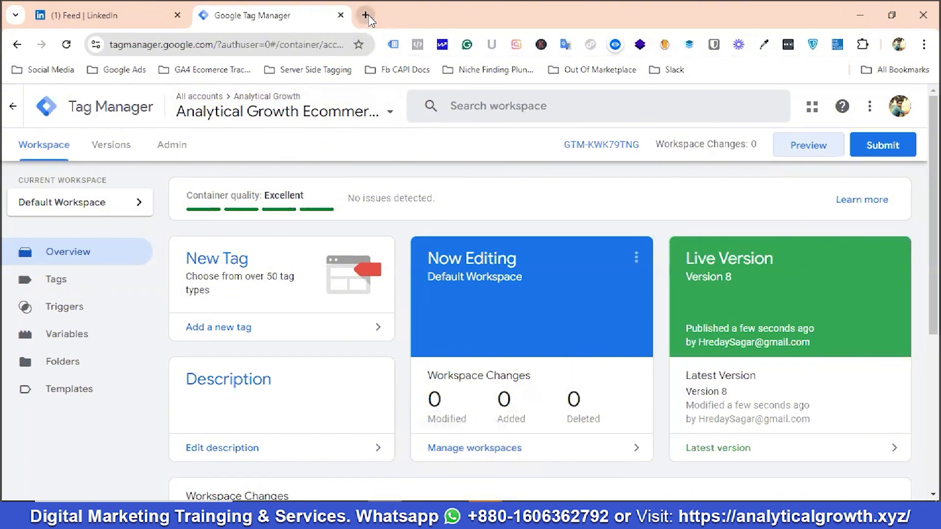
click(807, 144)
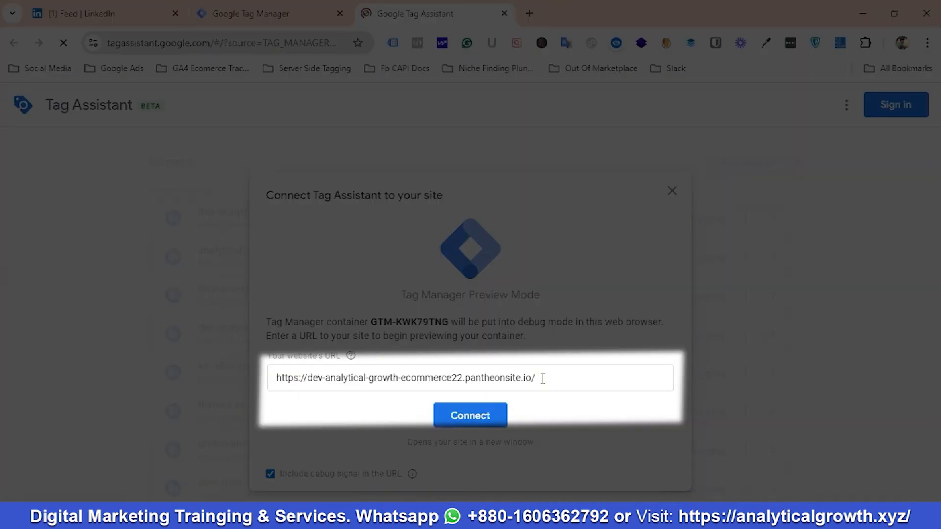
click(543, 378)
key(ctrl+a)
key(ctrl+c)
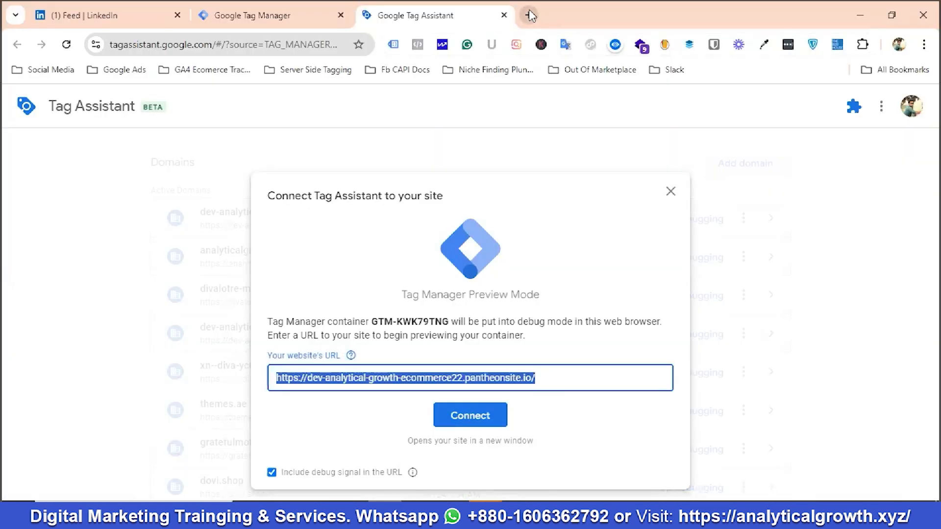
click(529, 14)
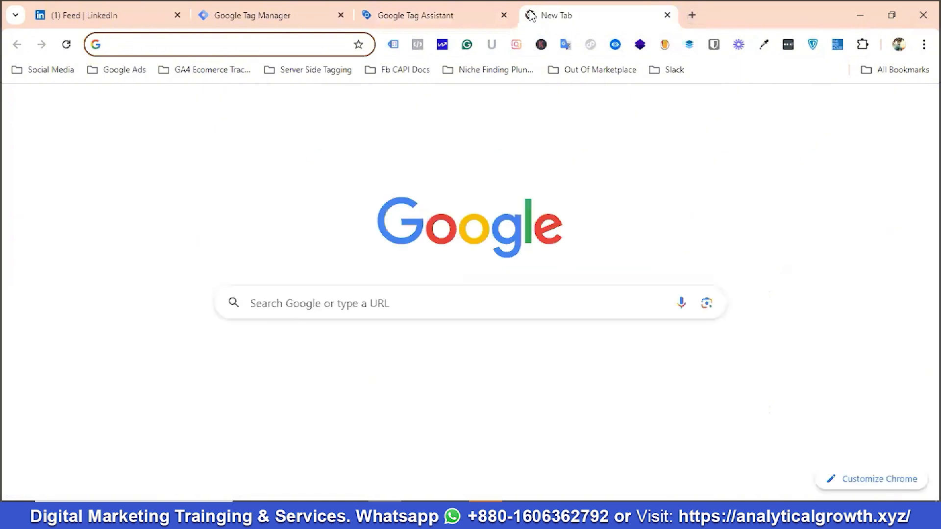
key(ctrl+v)
key(Return)
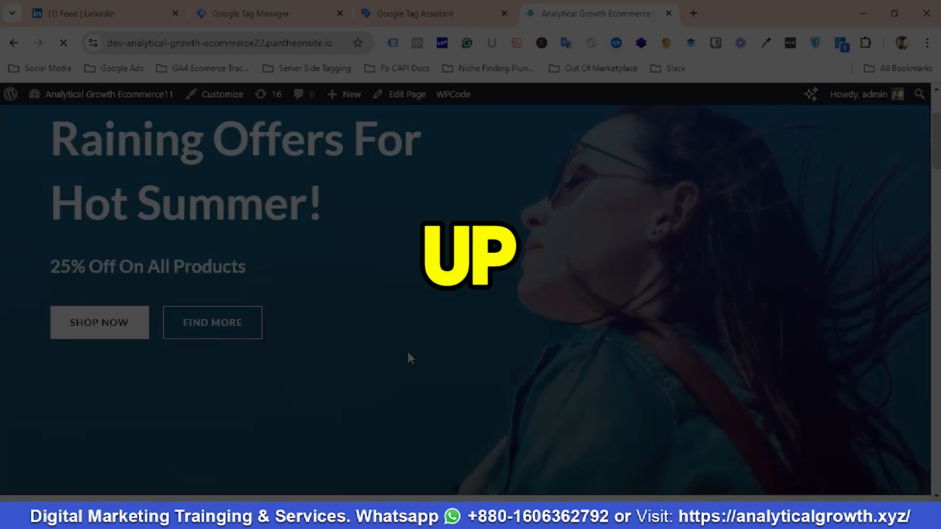
scroll(411, 359, up, 3)
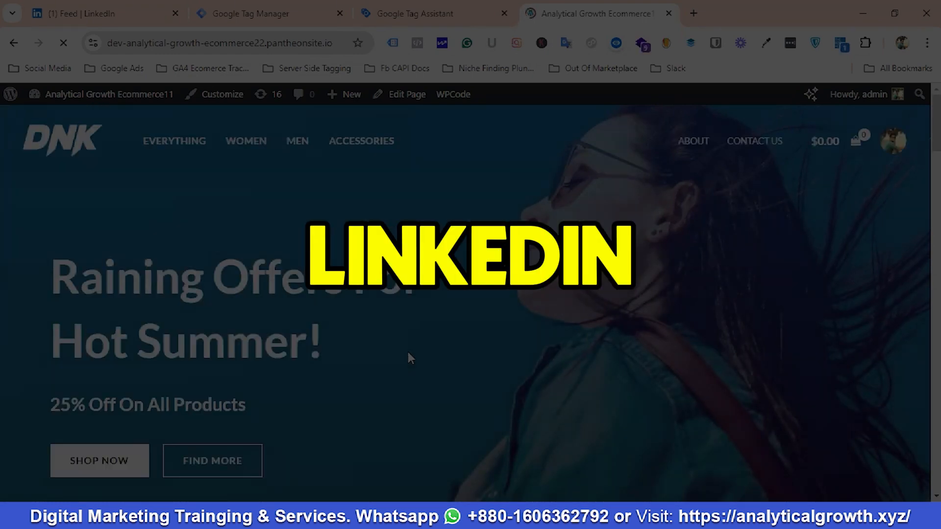
scroll(409, 353, down, 4)
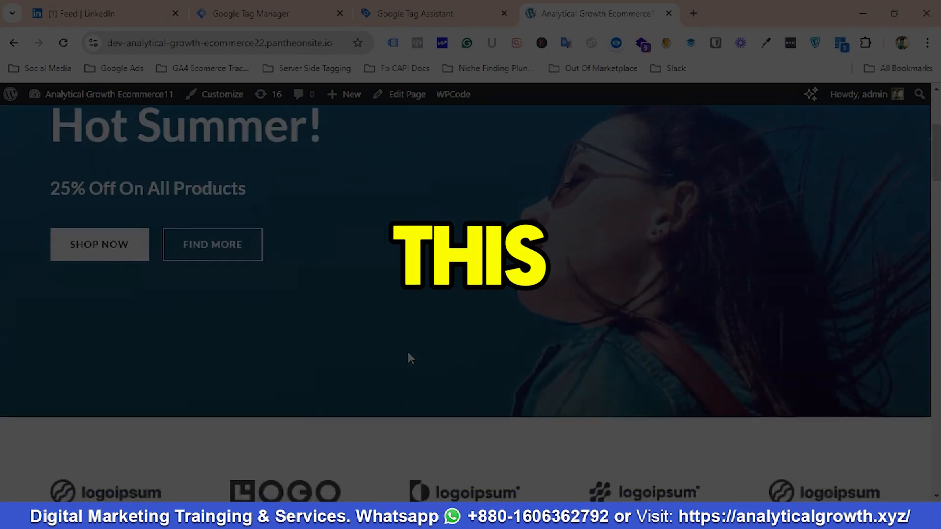
scroll(411, 359, down, 15)
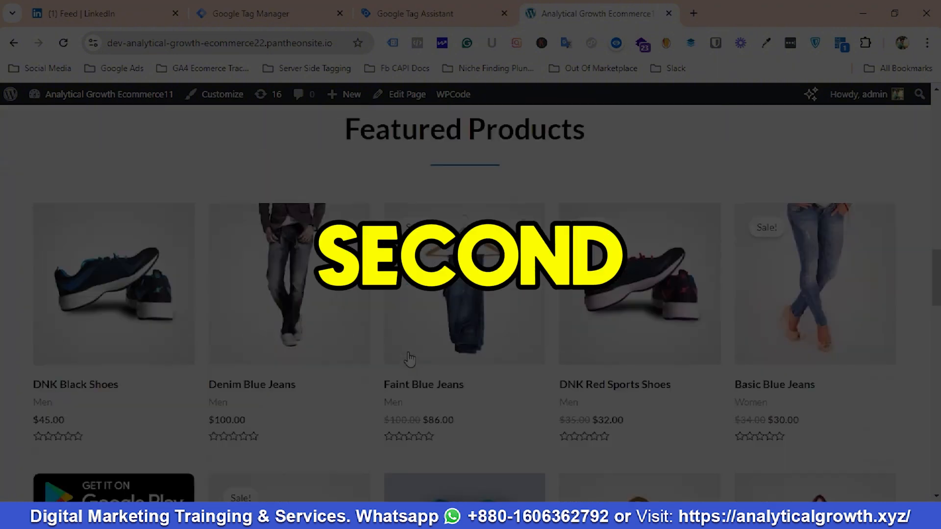
scroll(410, 359, up, 10)
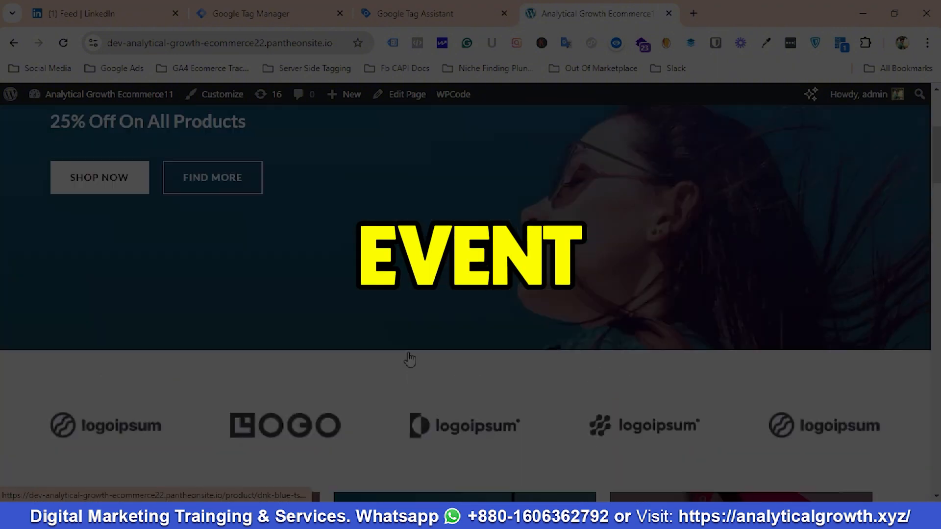
scroll(410, 360, up, 5)
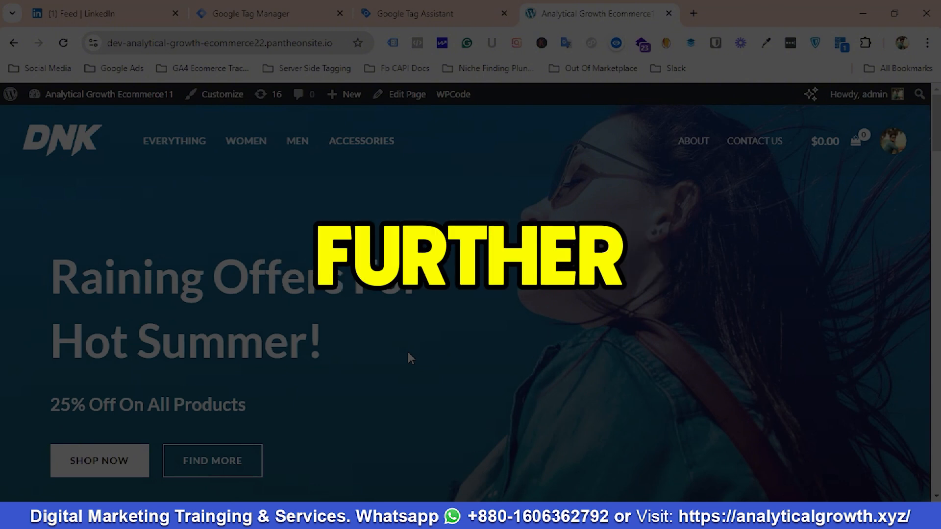
Switch to LinkedIn and open the first ad account listed in Campaign Manager
click(100, 7)
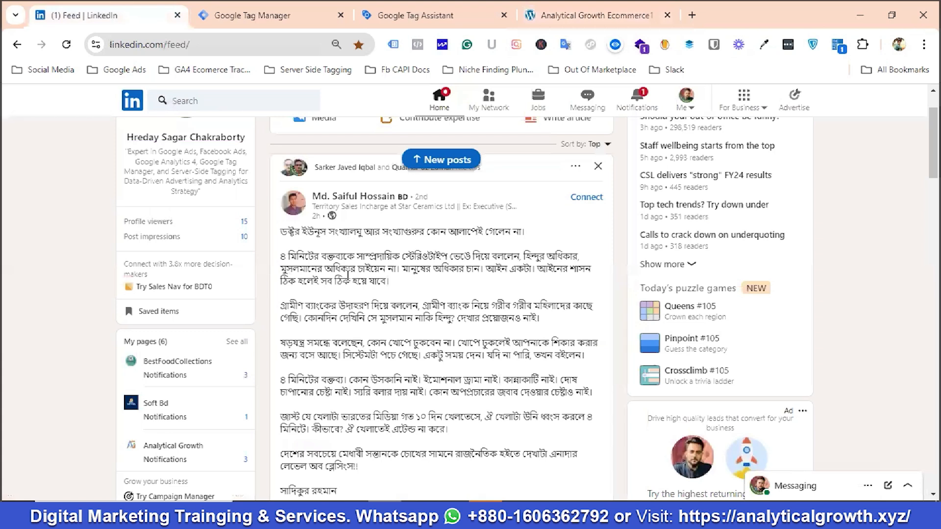
click(793, 100)
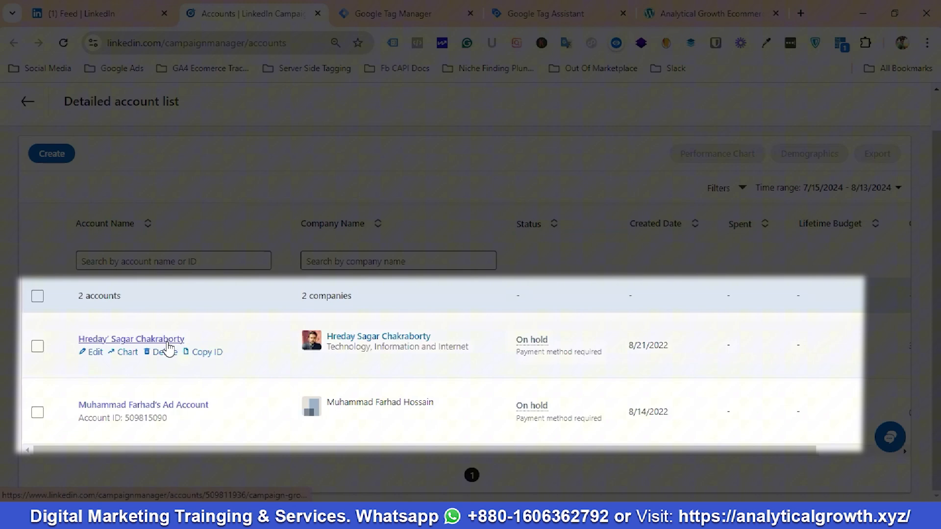
click(166, 340)
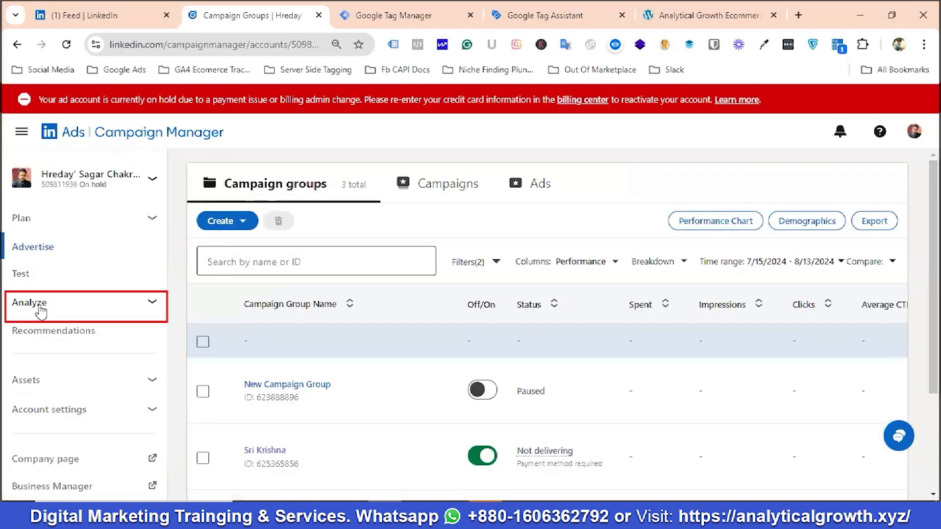
Open the ad account's conversion tracking and start creating an Insight Tag conversion
click(41, 307)
scroll(43, 323, down, 2)
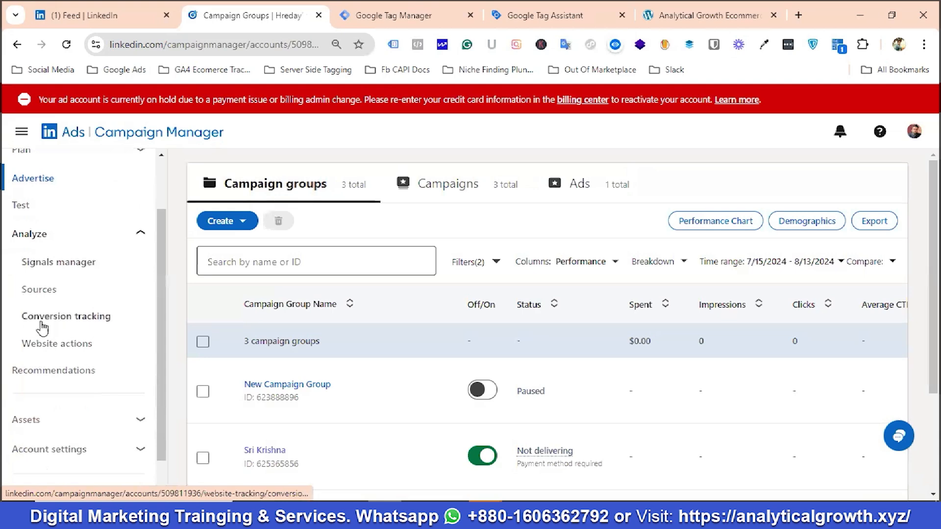
click(72, 321)
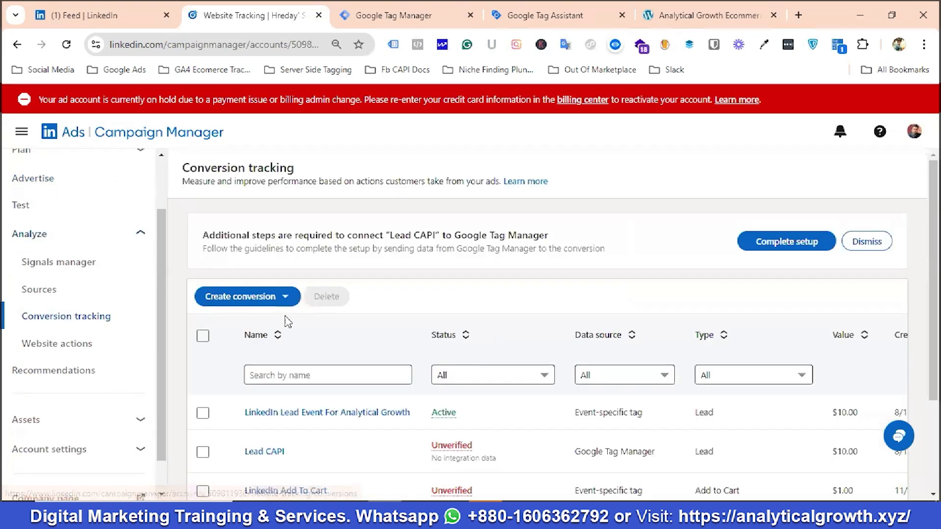
click(258, 303)
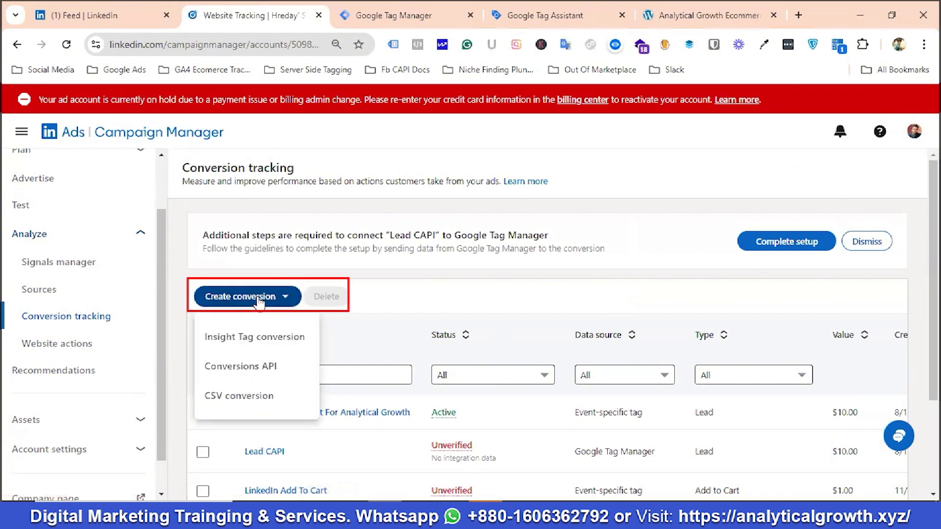
click(253, 338)
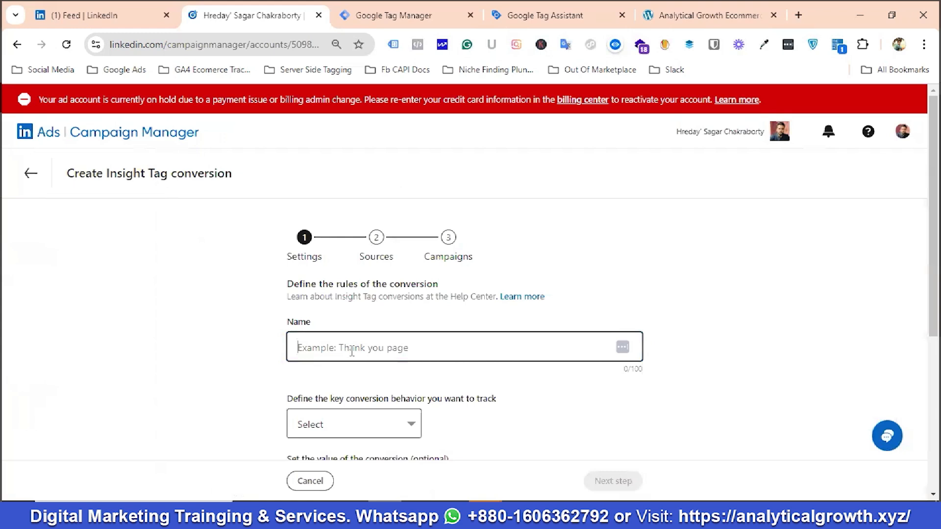
Name the conversion "Linkedin Purchase Conversion For Analytical Growth Ecom" and set its key conversion behavior to Purchase
scroll(352, 351, down, 1)
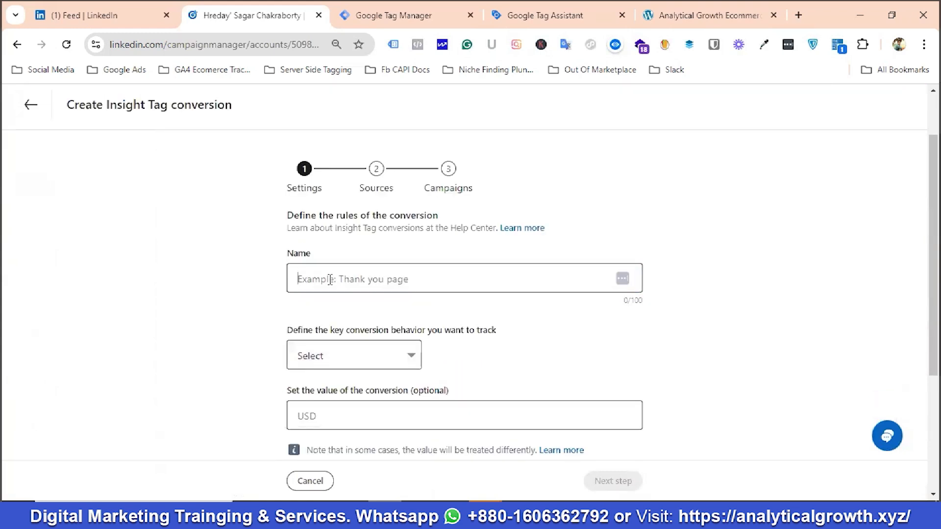
text(Linkedin Purchase Conversion For Analytical Growth Ecom)
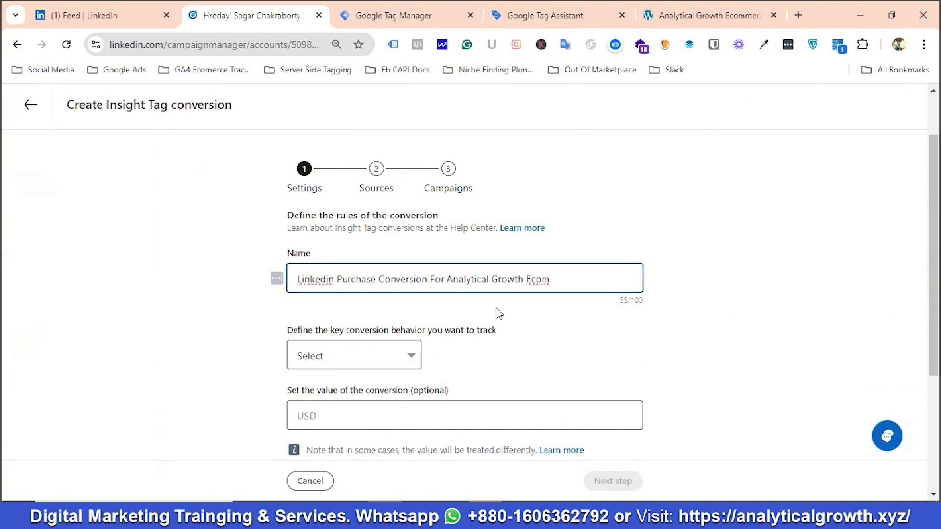
scroll(497, 315, down, 1)
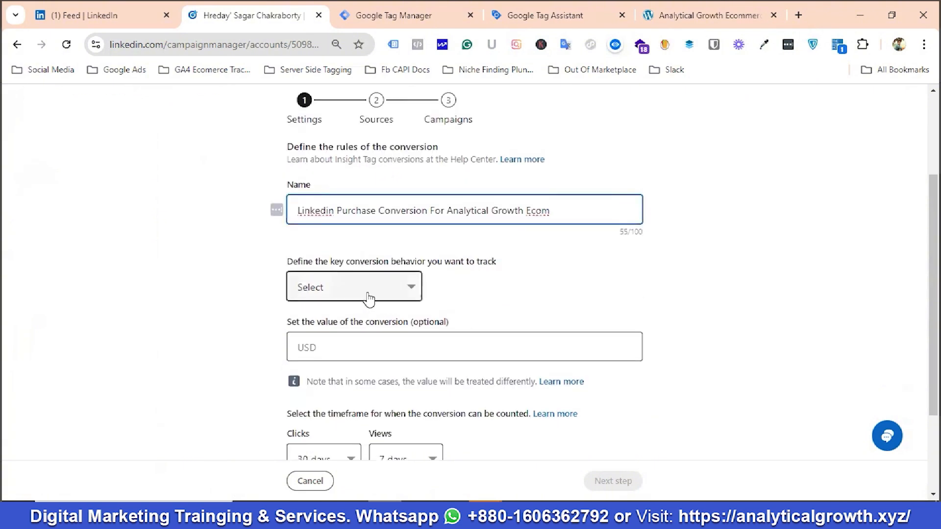
click(381, 290)
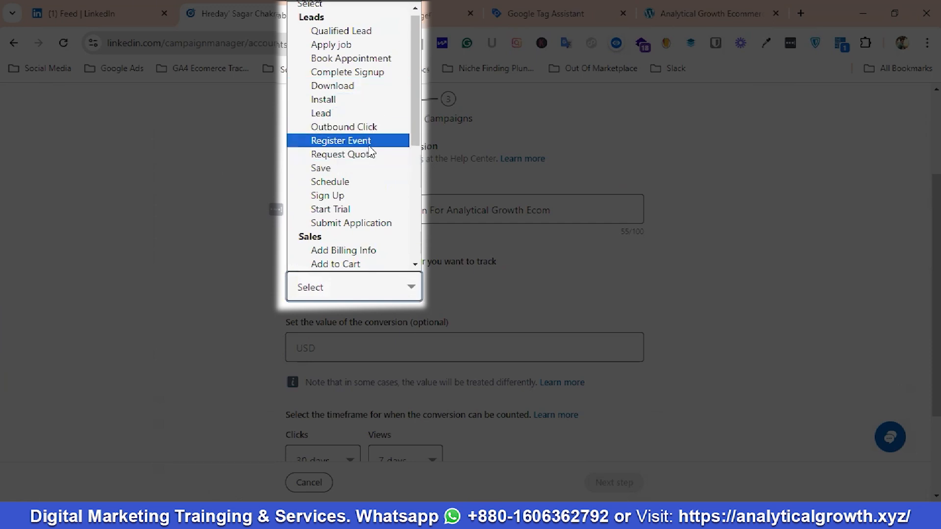
scroll(372, 152, down, 3)
scroll(371, 152, down, 2)
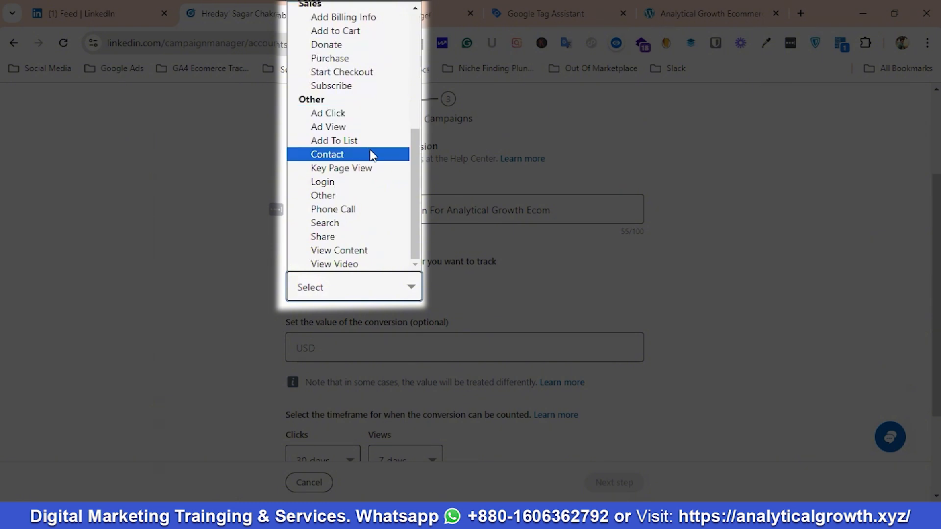
key(Down)
key(Down)
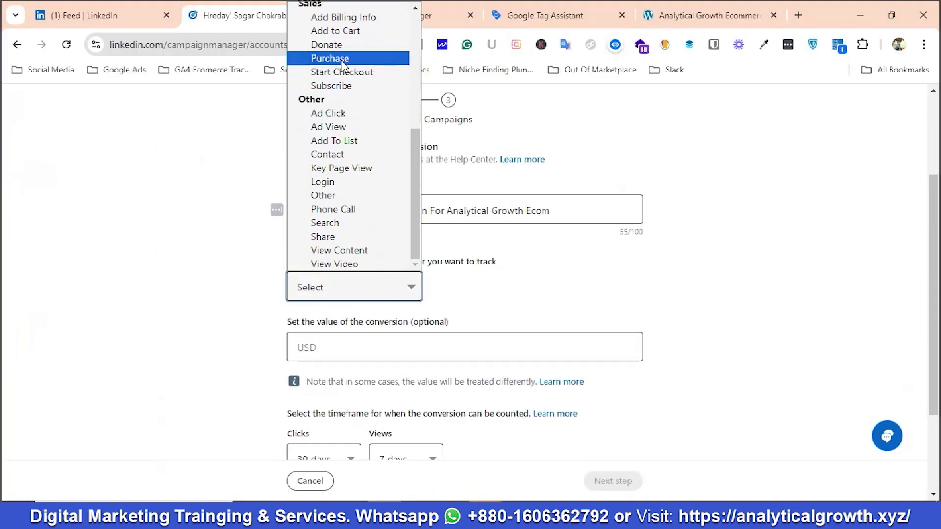
click(343, 59)
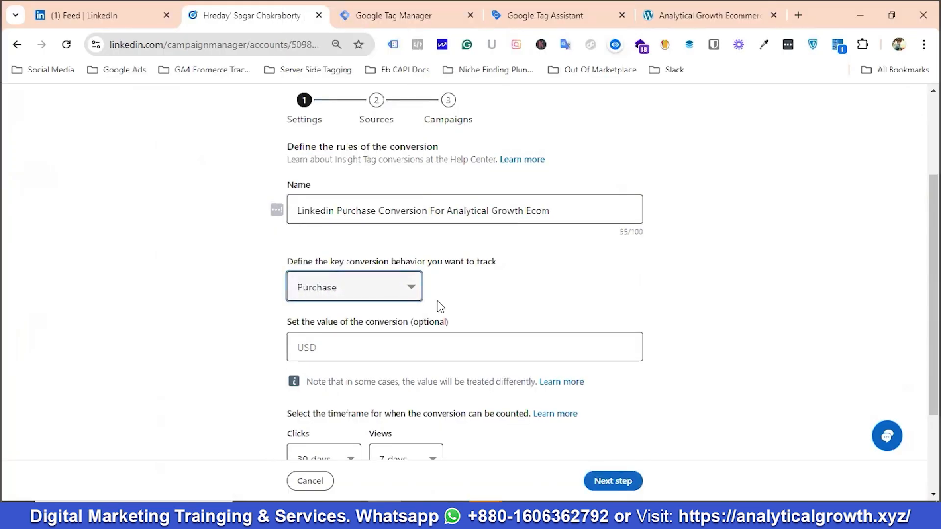
Set the value of the conversion to 20 USD
scroll(498, 296, down, 1)
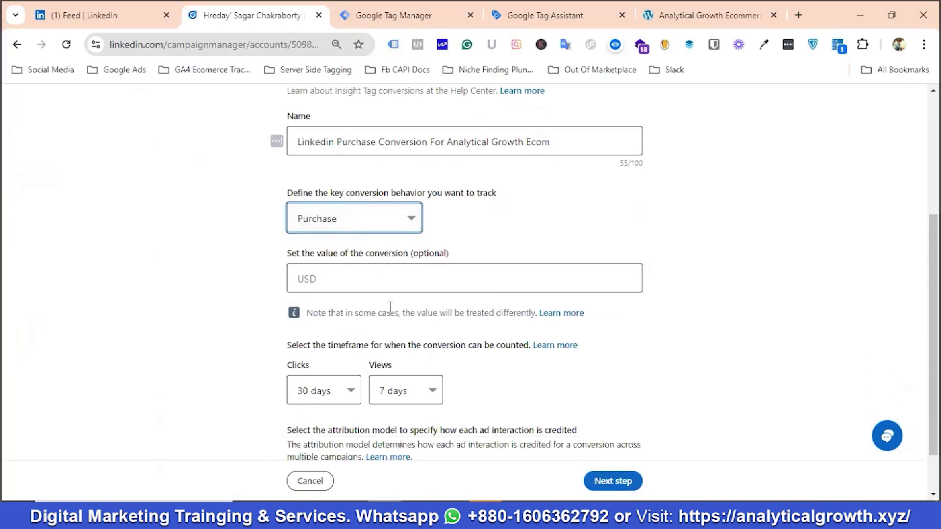
click(340, 284)
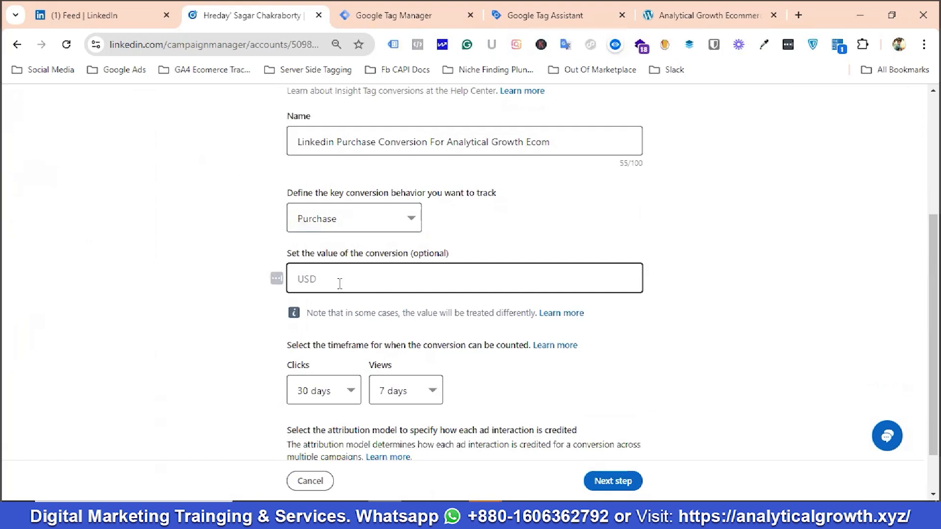
text(20)
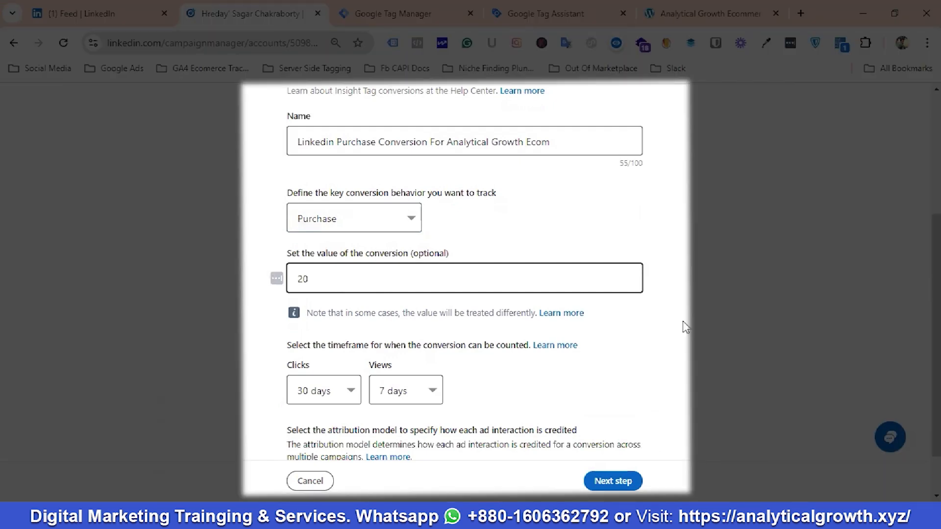
click(686, 296)
Keep the timeframes at 30 days for clicks and 7 days for views, and select the Last Touch - Each campaign attribution model
scroll(480, 310, down, 2)
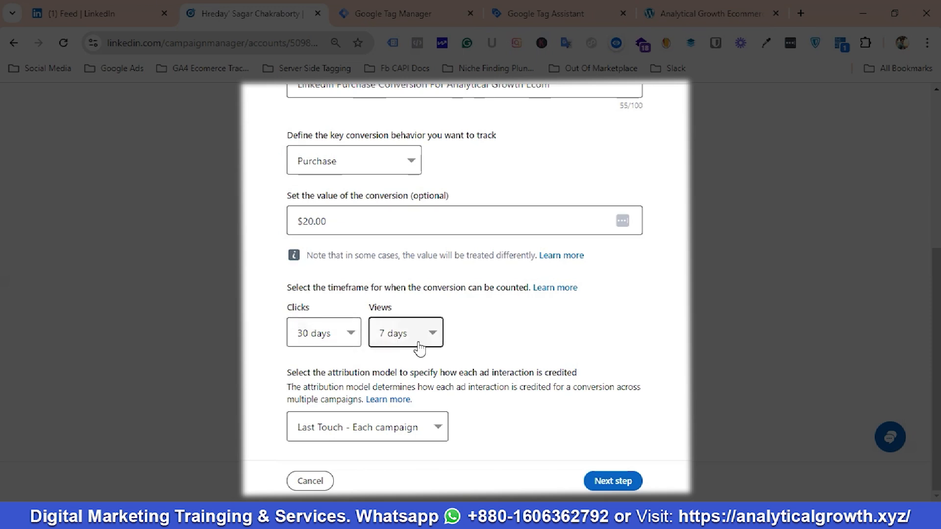
click(338, 338)
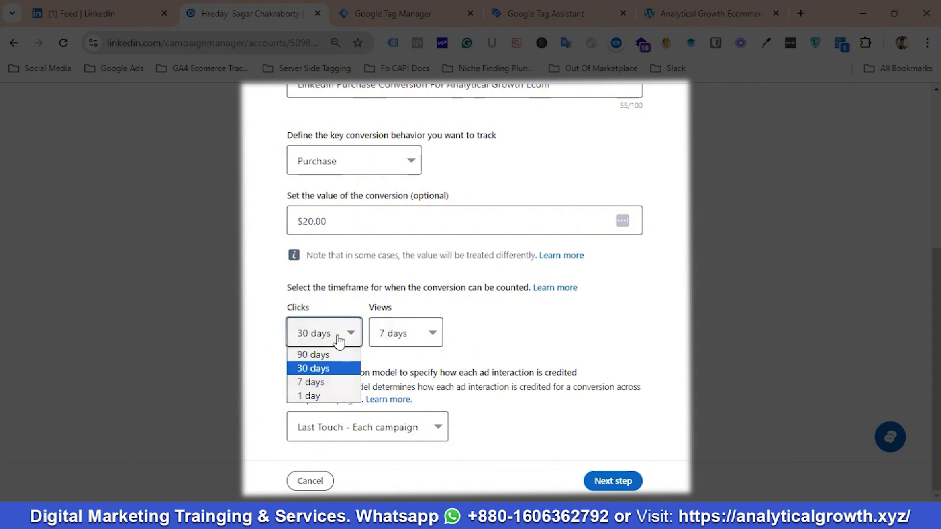
click(410, 343)
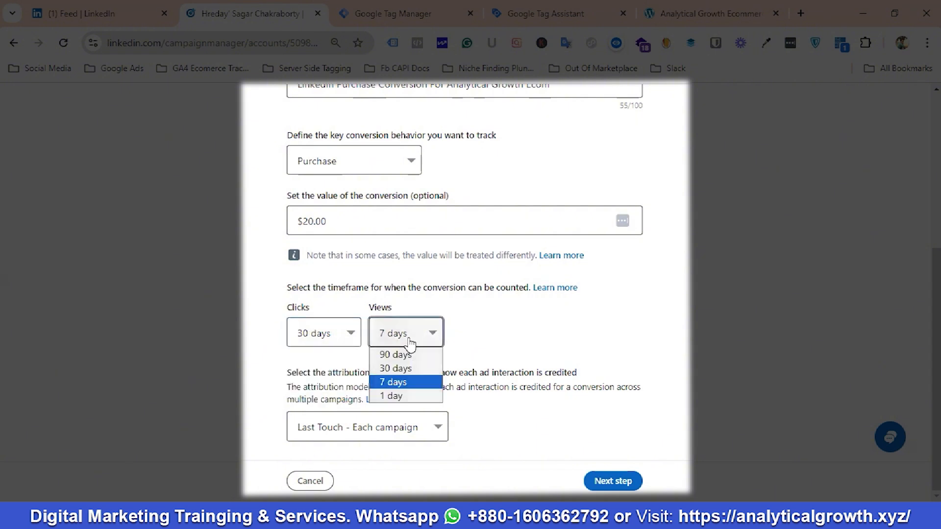
click(542, 330)
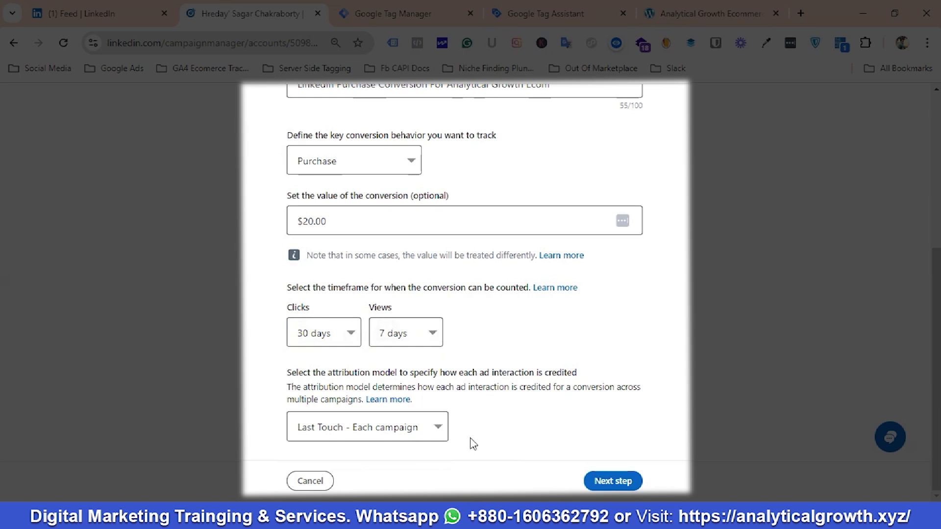
click(392, 430)
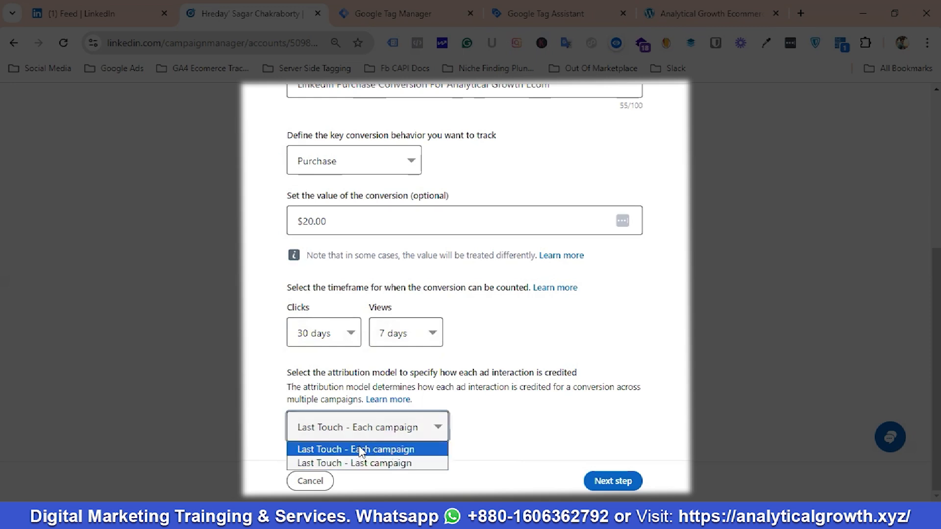
click(384, 454)
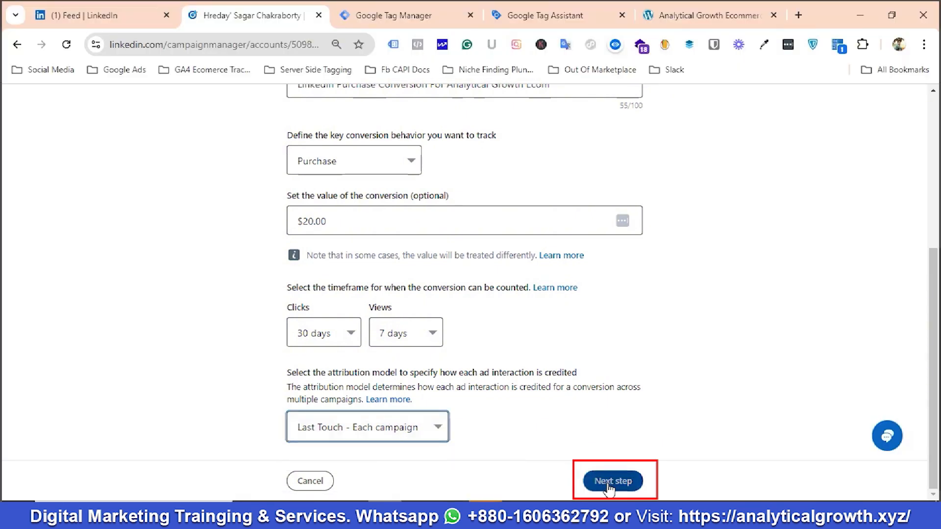
Proceed to the conversion's Sources stage and choose Tag manager as the conversion tracking method
click(610, 484)
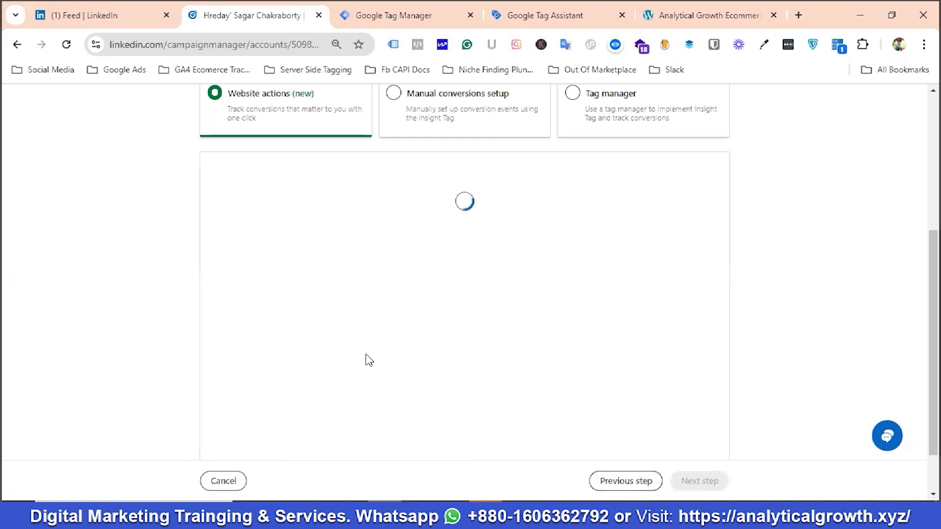
scroll(366, 358, up, 4)
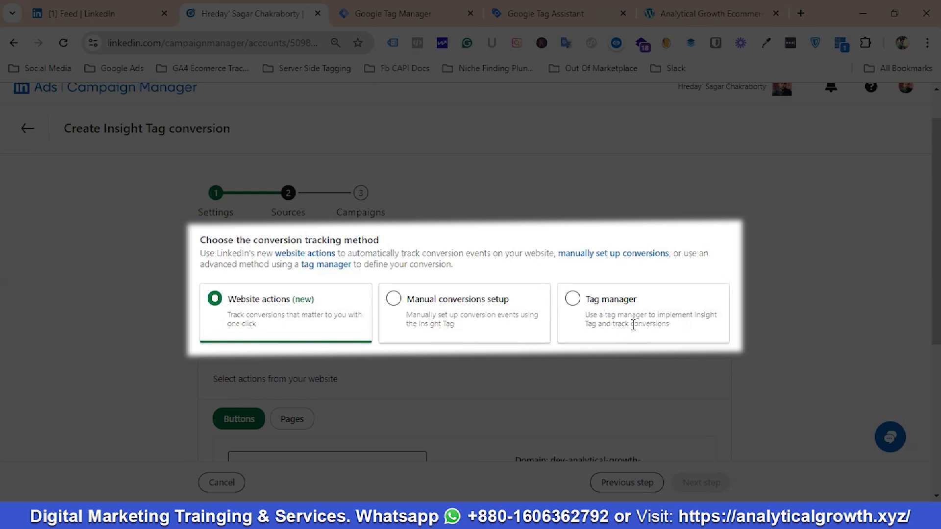
click(572, 297)
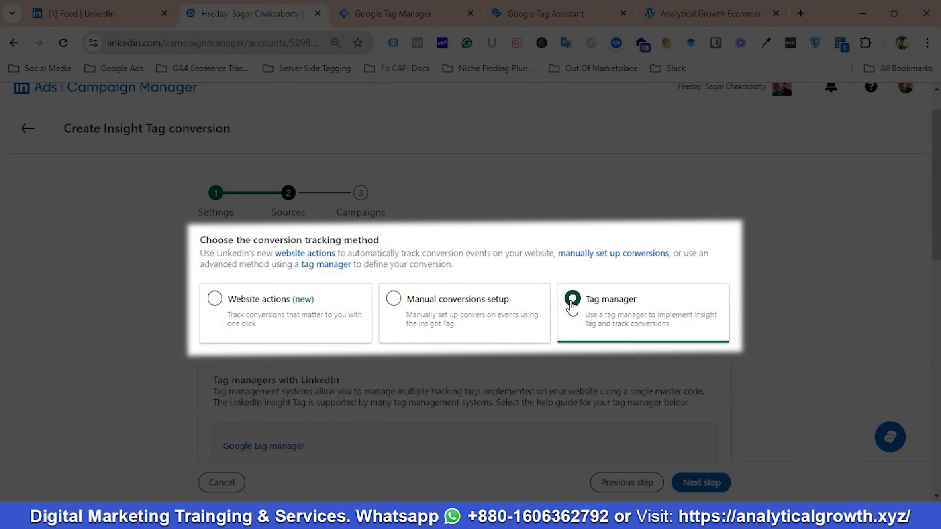
Set the conversion tracking method to Event-specific and bring up its Conversion ID for Google Tag Manager
scroll(632, 336, down, 5)
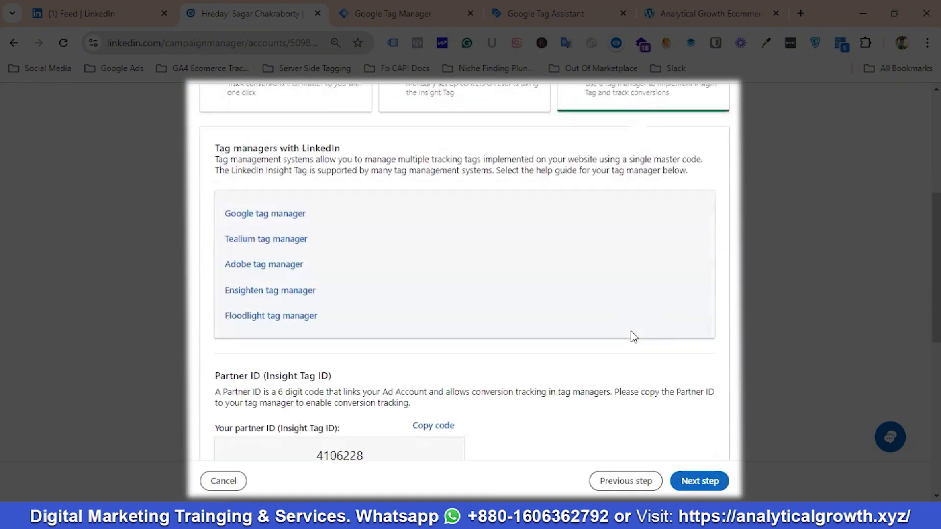
scroll(632, 335, down, 3)
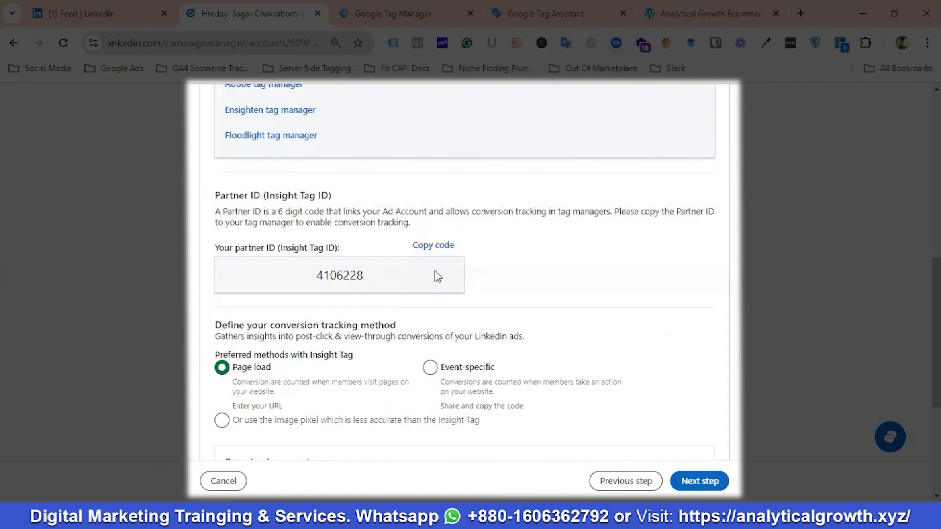
scroll(434, 287, down, 1)
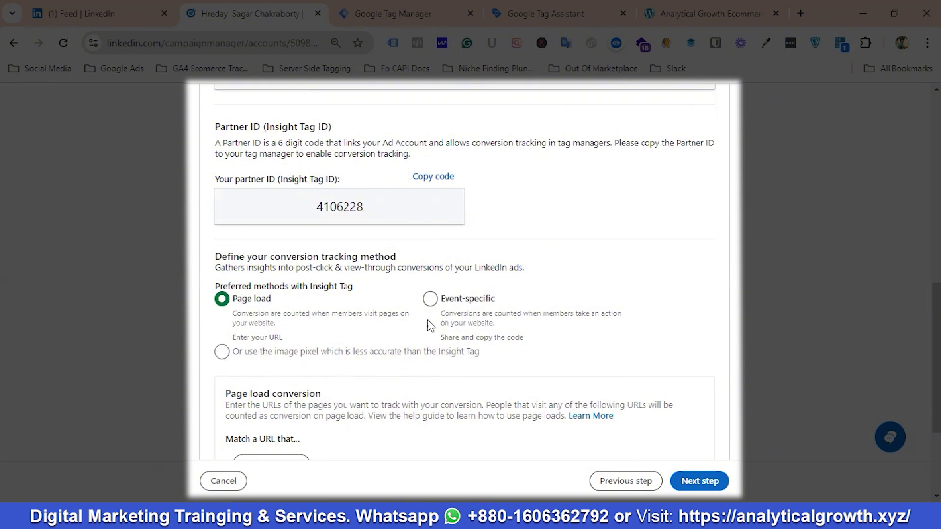
click(431, 301)
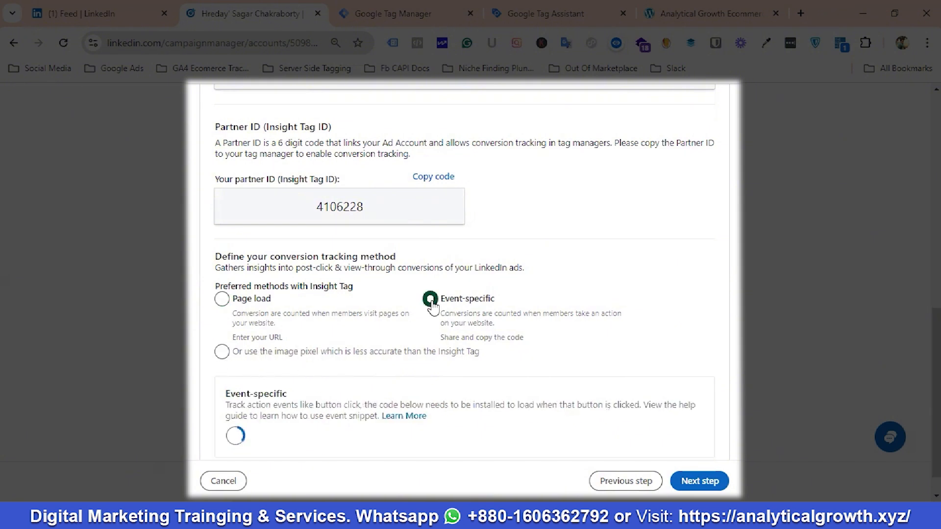
scroll(444, 311, down, 4)
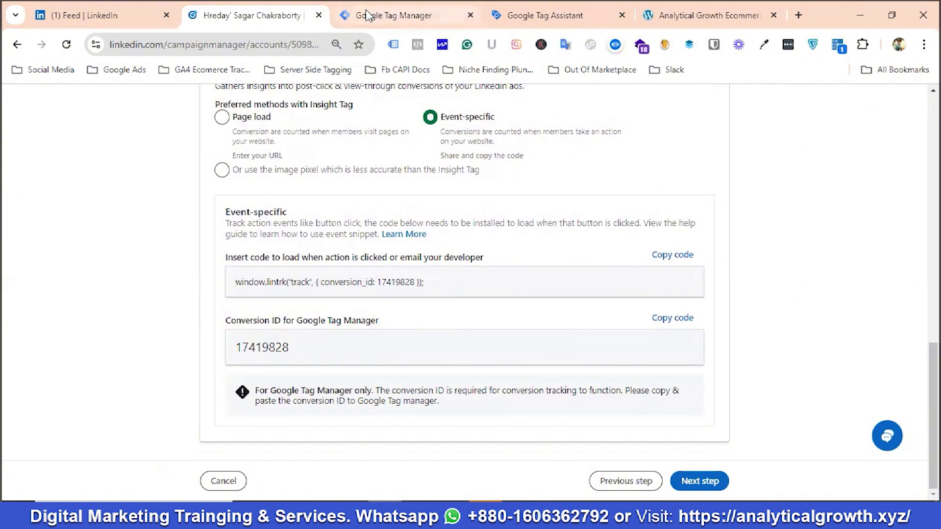
View the container's tags in Google Tag Manager, and inspect the ecommerce homepage with the Linkedin Insight Tag Checker extension
click(366, 15)
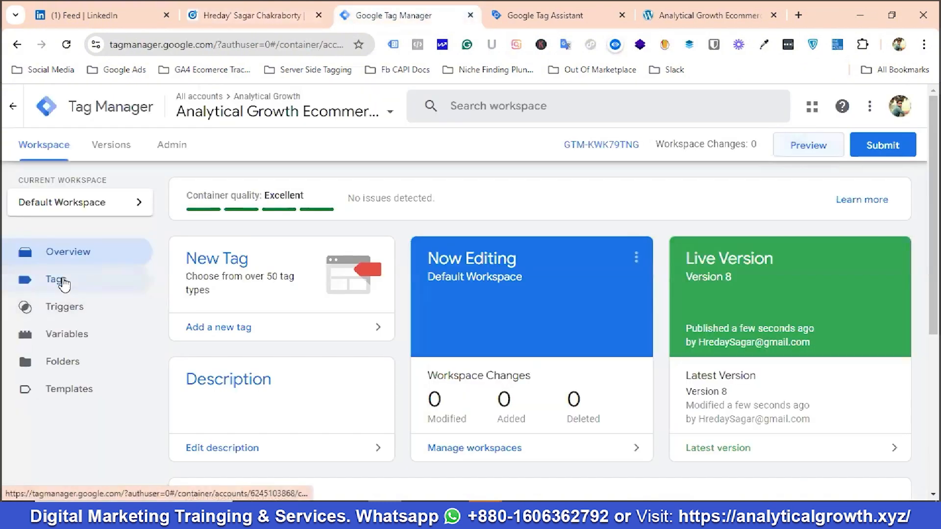
click(62, 282)
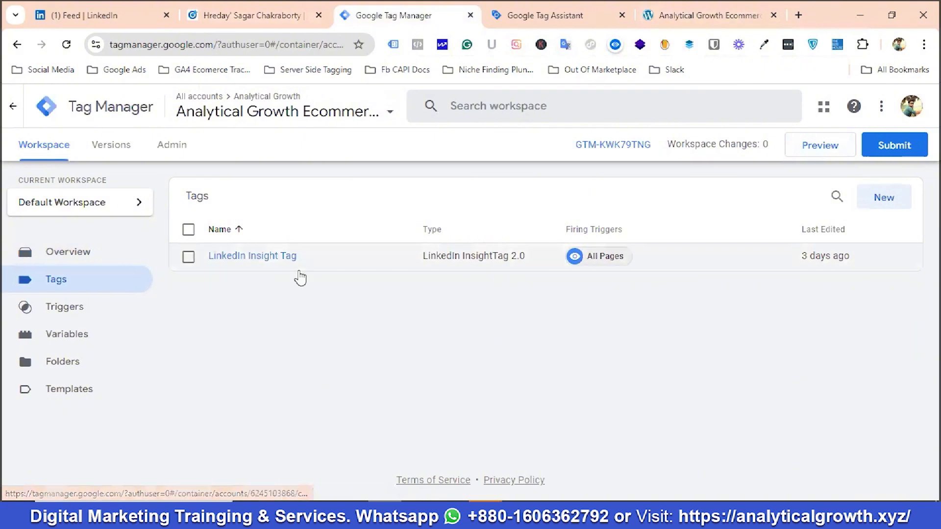
click(706, 7)
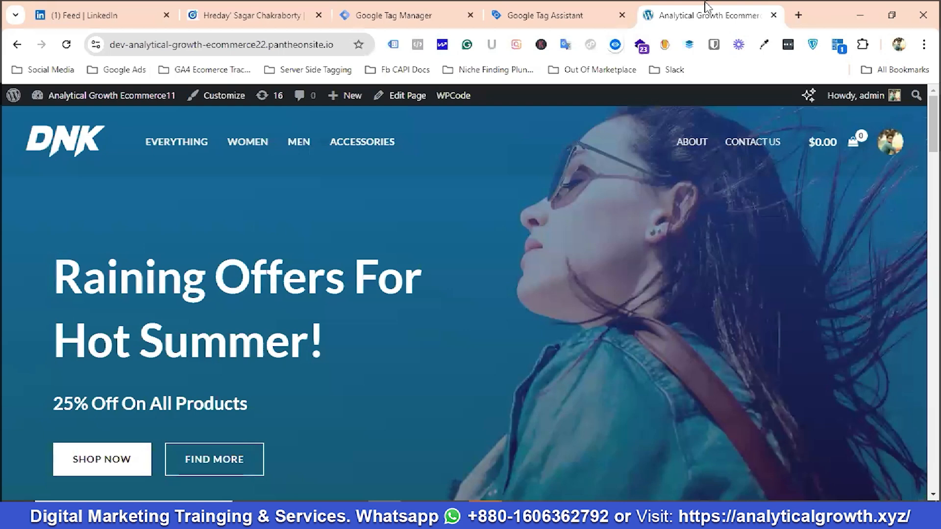
click(840, 47)
click(839, 45)
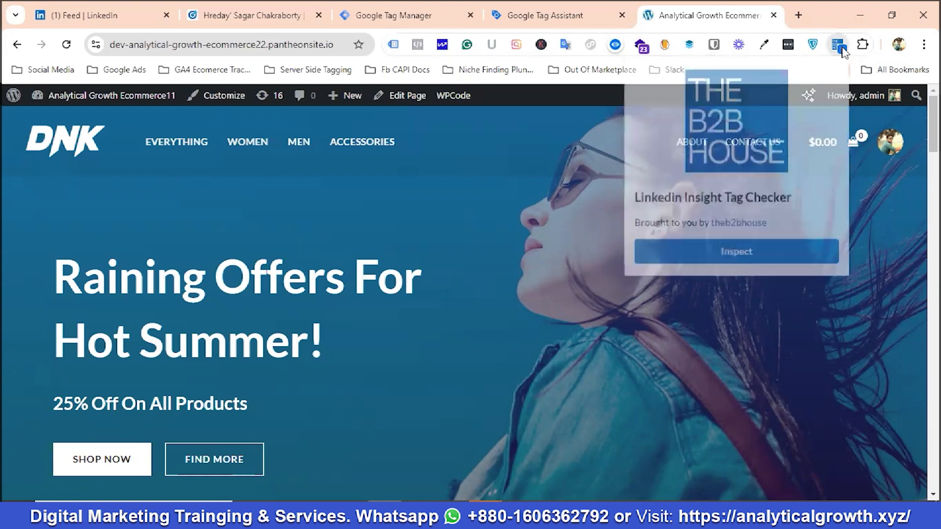
click(744, 253)
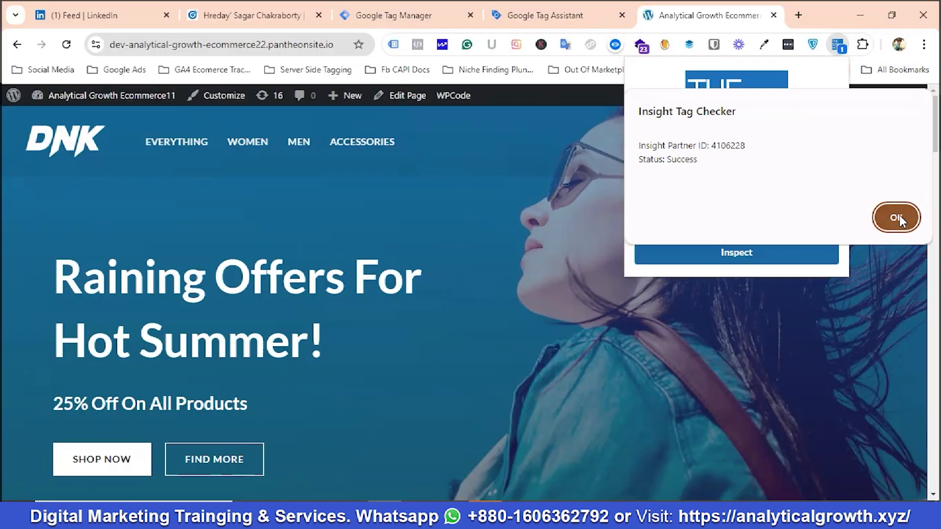
click(895, 218)
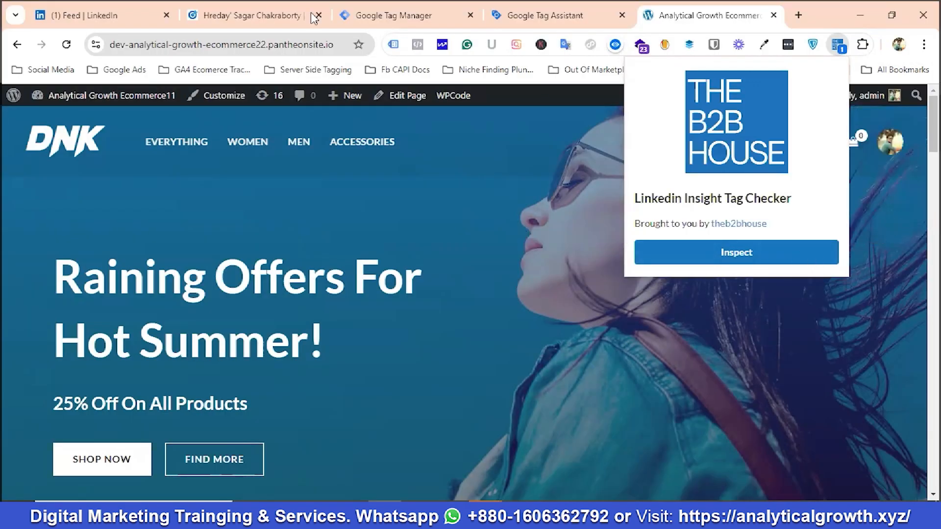
Return to Google Tag Manager and examine the LinkedIn Insight Tag's partner ID and firing trigger
click(353, 15)
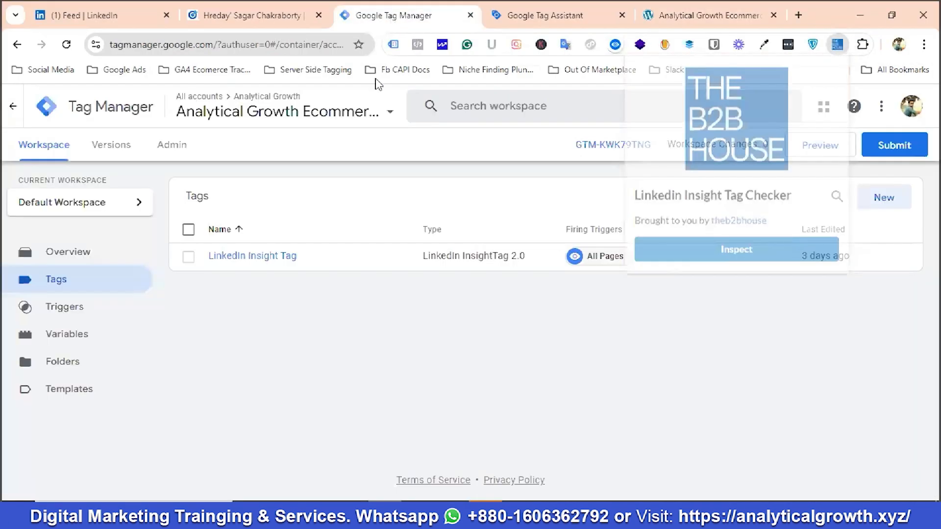
click(293, 260)
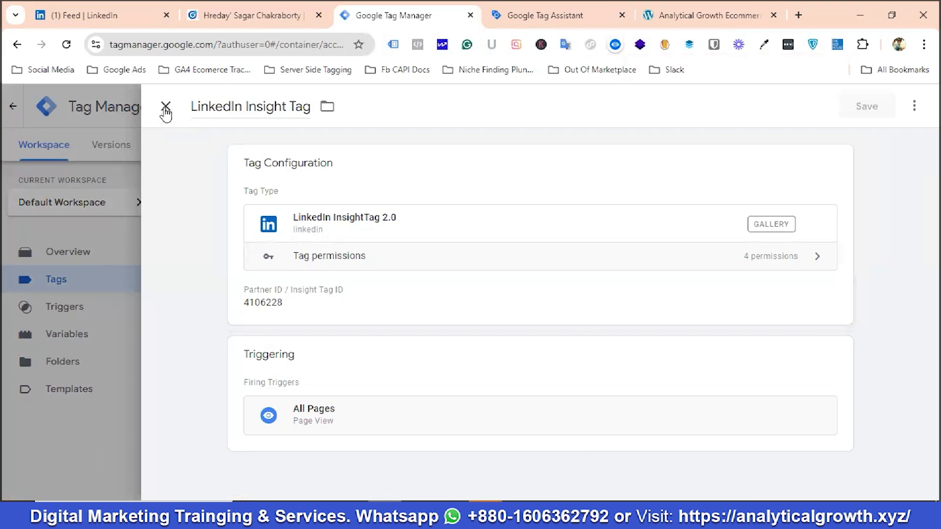
click(166, 108)
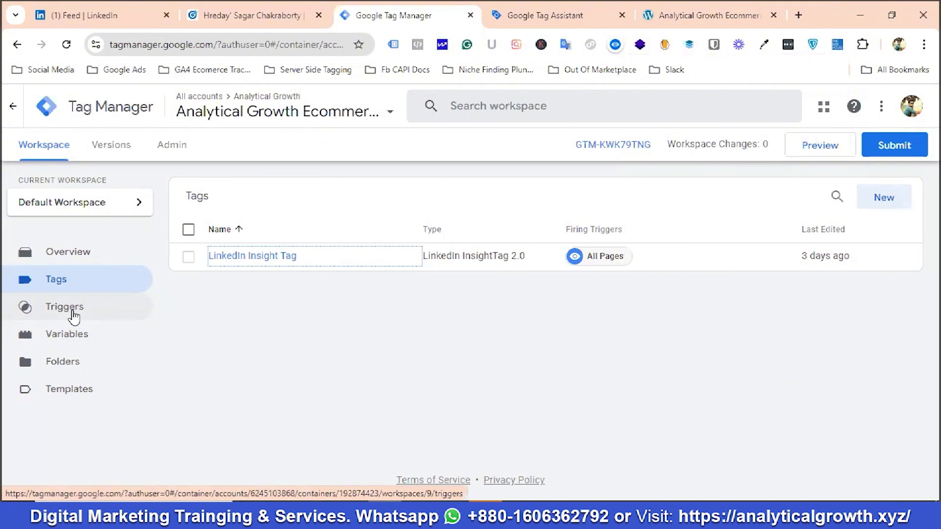
click(816, 150)
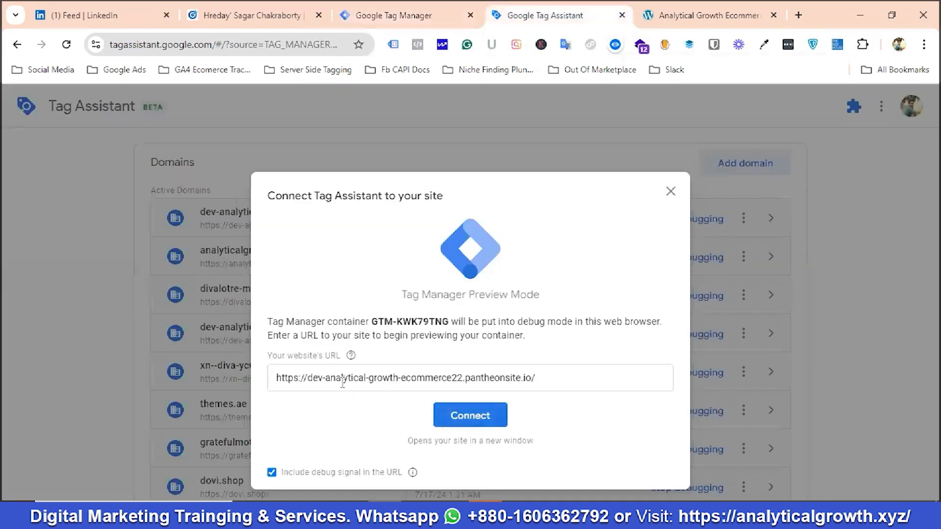
click(470, 416)
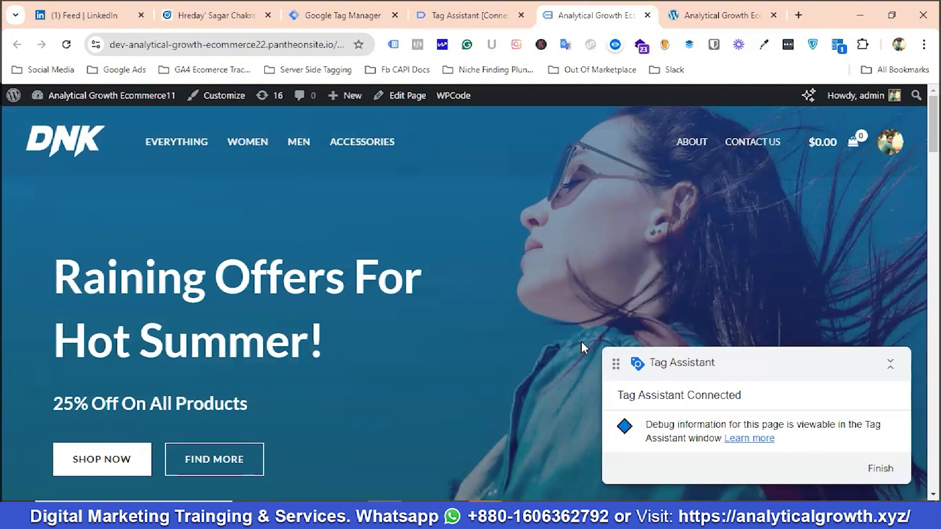
click(479, 16)
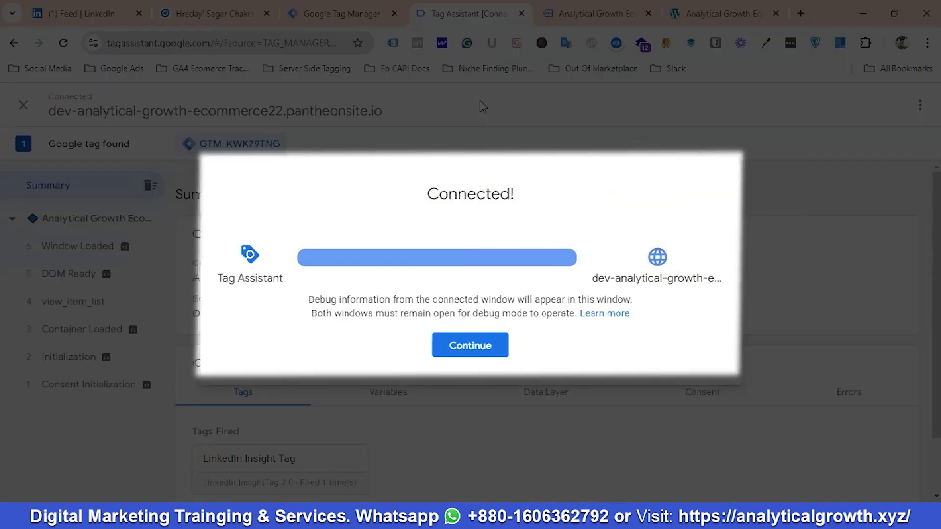
click(465, 348)
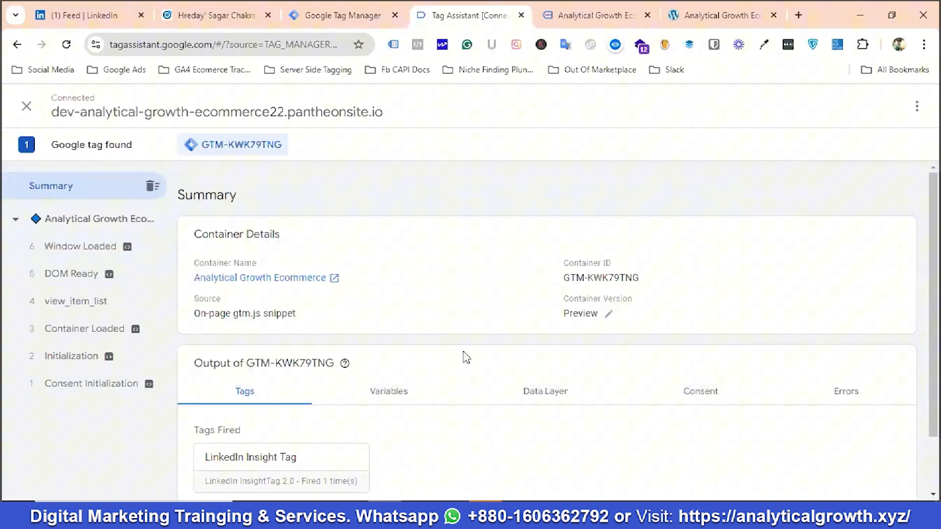
In the connected store site, open the Denim Blue Jeans product page and add one pair to the cart
click(600, 7)
scroll(474, 365, down, 15)
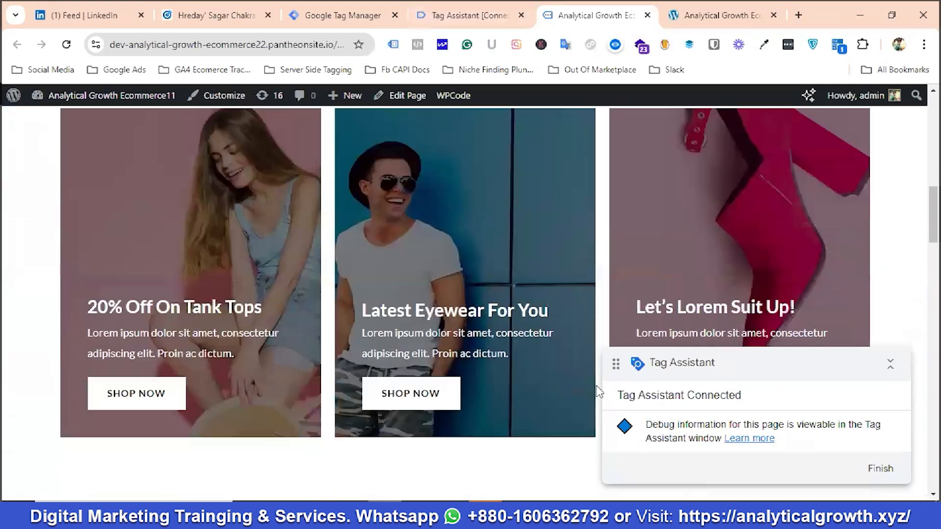
scroll(578, 402, down, 5)
scroll(431, 330, up, 3)
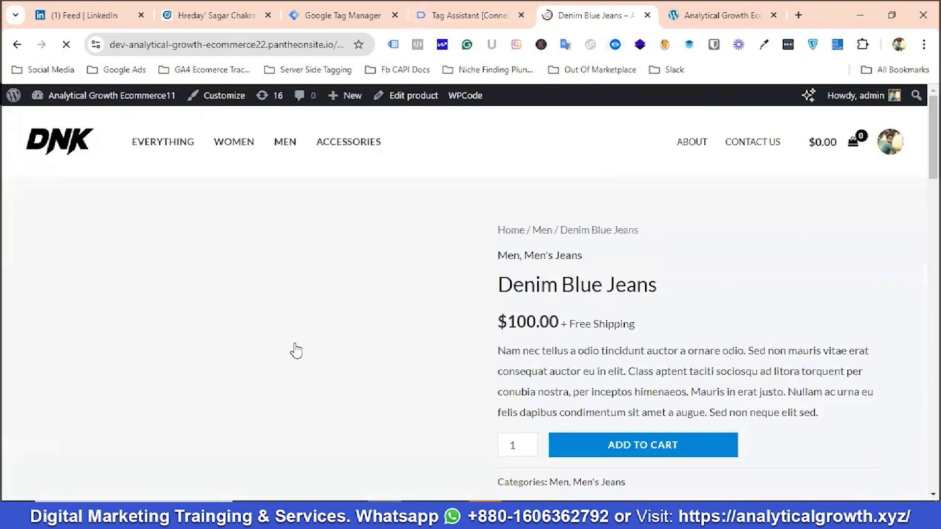
scroll(690, 336, down, 1)
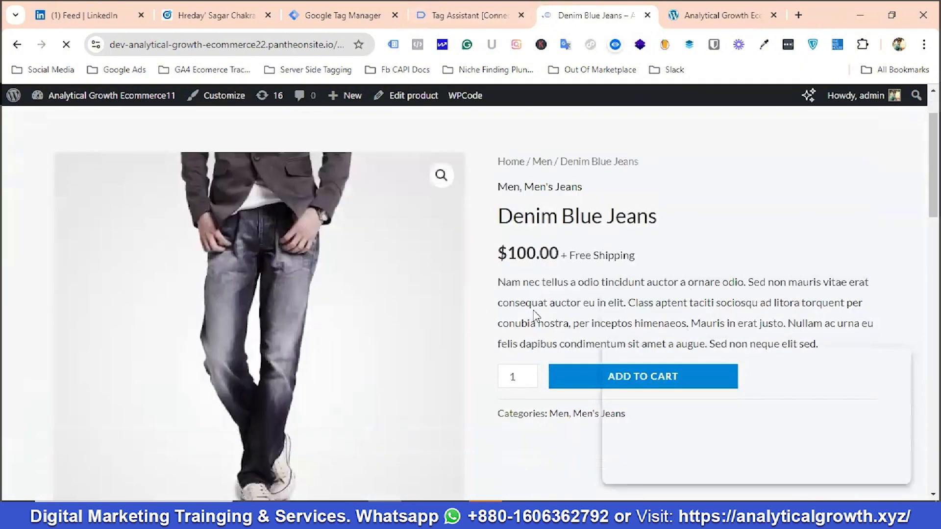
scroll(536, 315, down, 1)
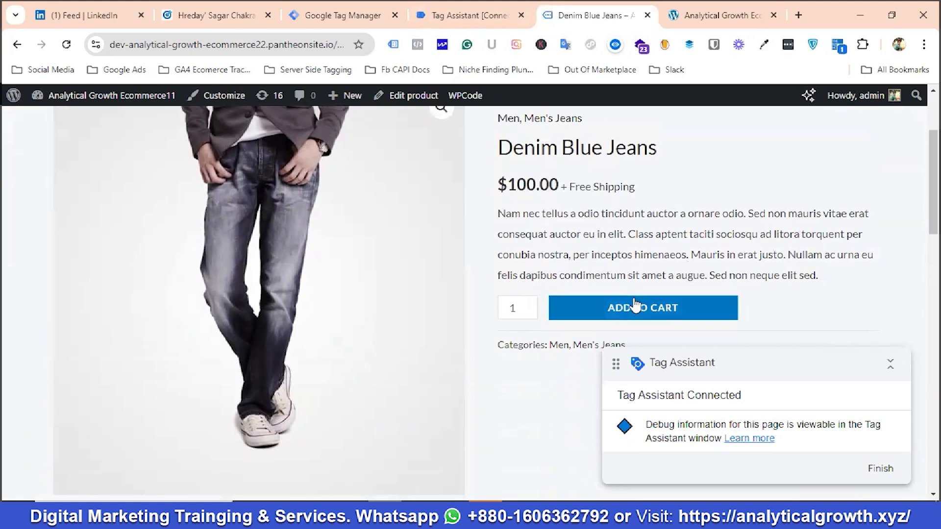
scroll(524, 280, up, 1)
scroll(540, 275, down, 2)
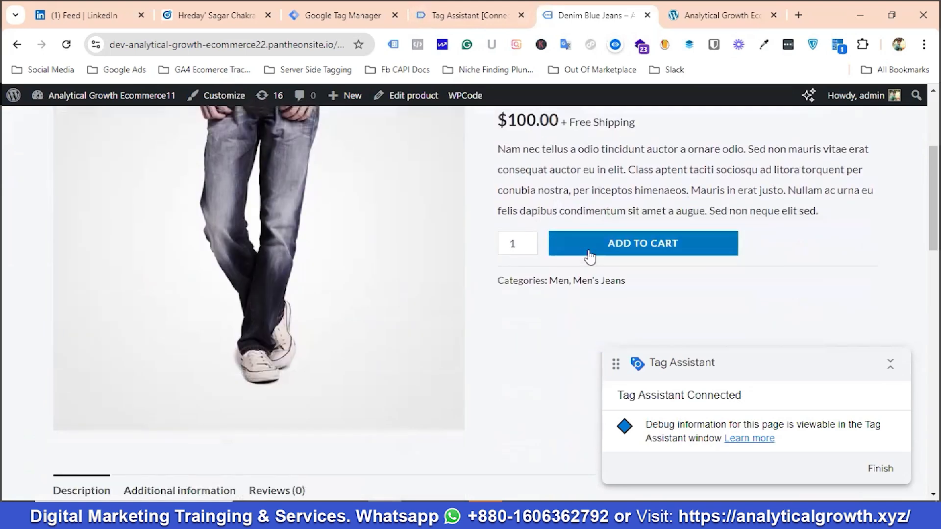
scroll(613, 275, up, 1)
click(633, 313)
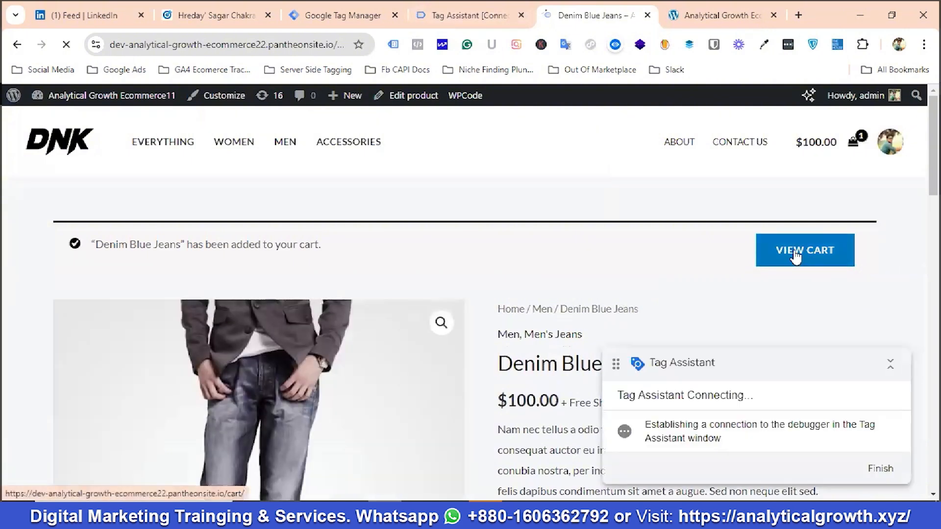
View the cart with the Denim Blue Jeans and proceed to checkout
click(797, 252)
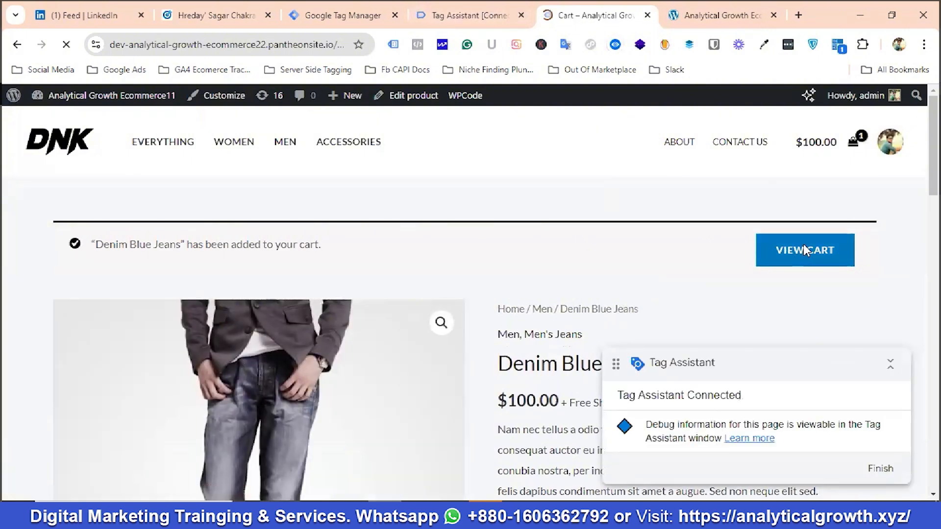
scroll(451, 319, down, 5)
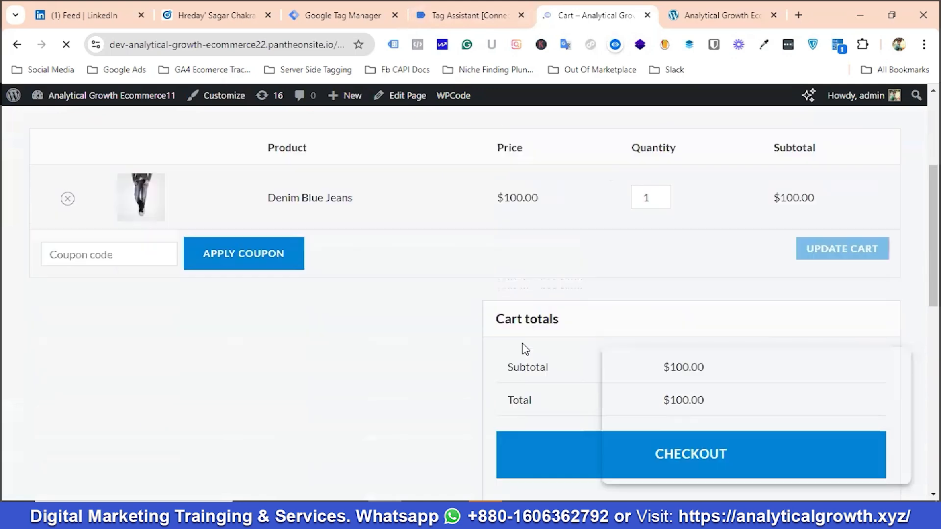
scroll(525, 349, down, 3)
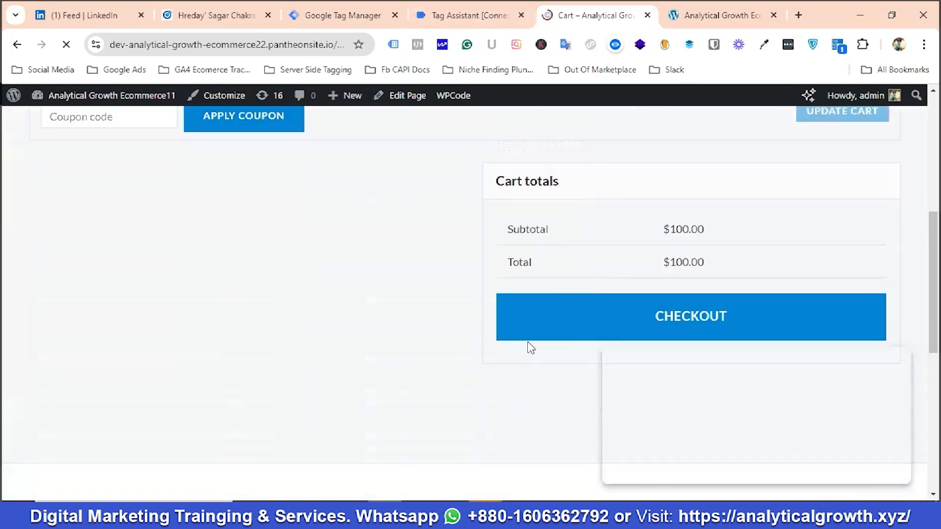
click(676, 310)
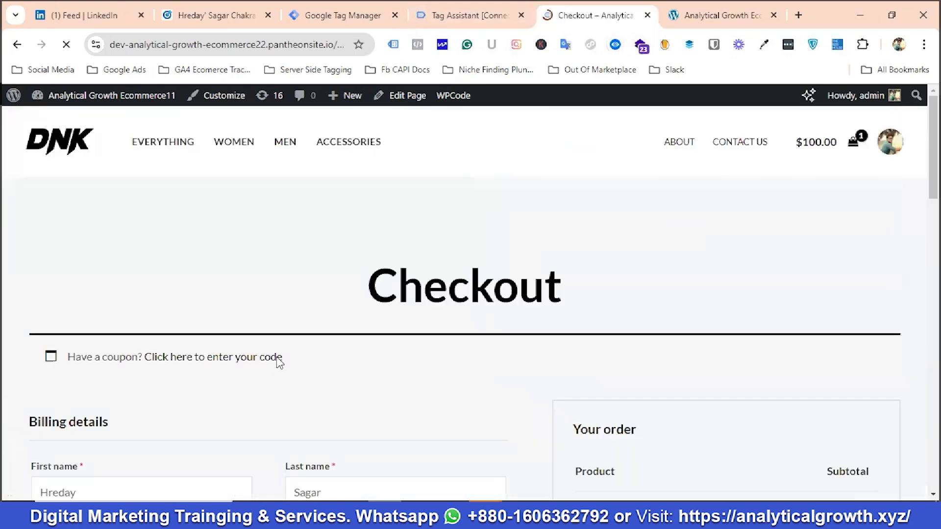
Review the prefilled billing details on the checkout page and place the cash on delivery order
scroll(196, 363, down, 3)
scroll(172, 365, down, 3)
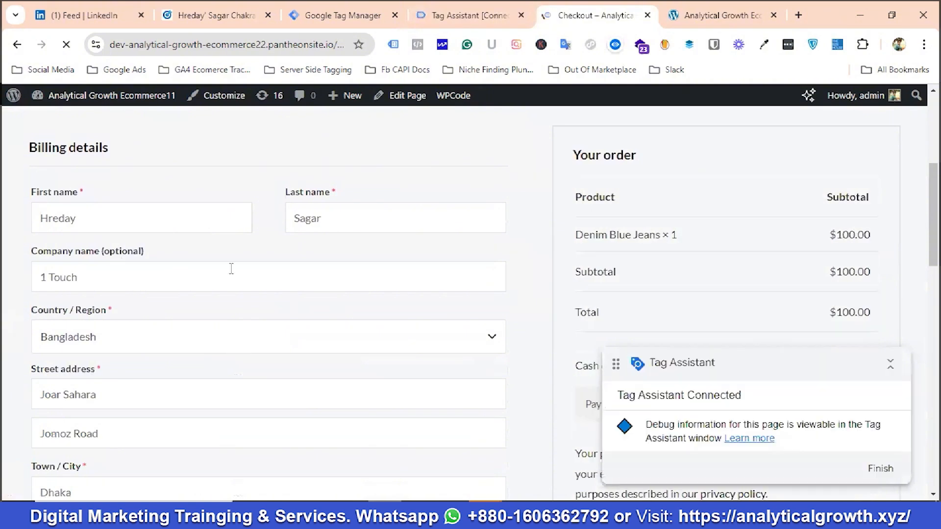
scroll(343, 362, down, 2)
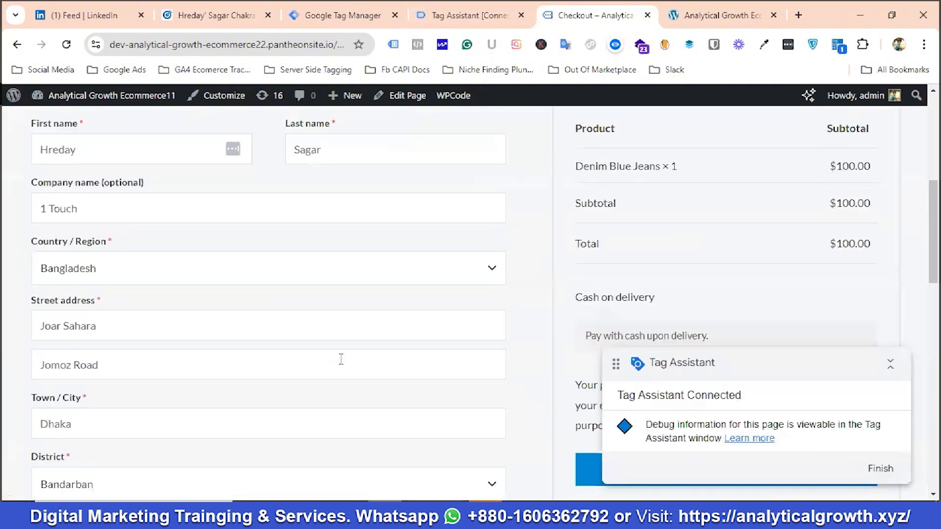
scroll(341, 360, up, 3)
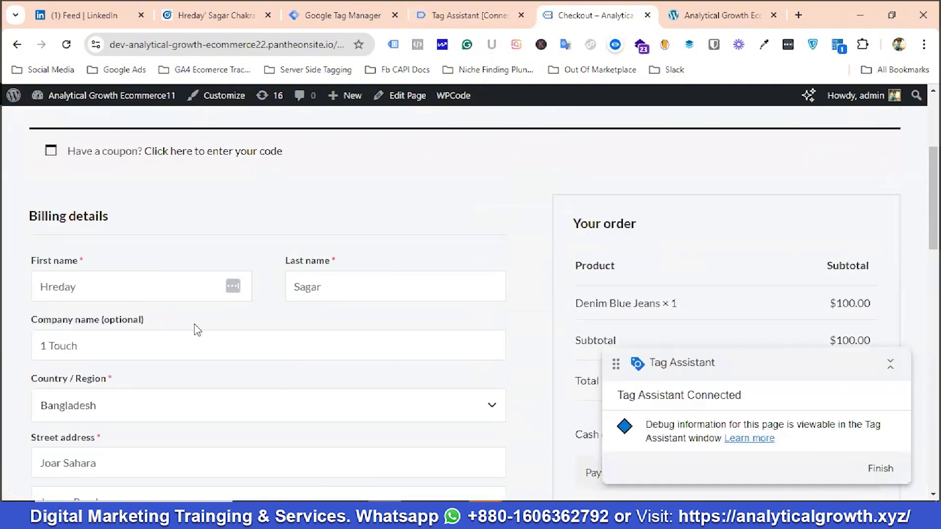
scroll(216, 331, down, 2)
scroll(238, 332, up, 4)
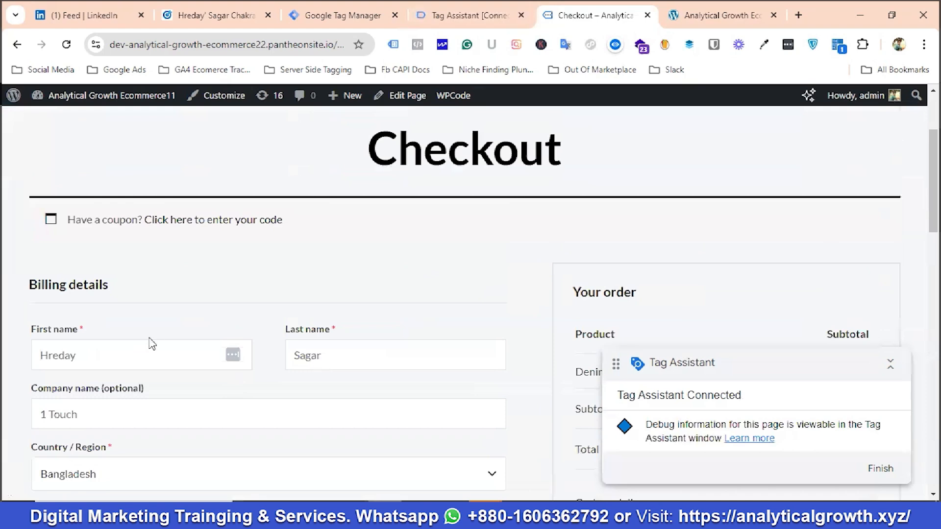
scroll(152, 343, down, 6)
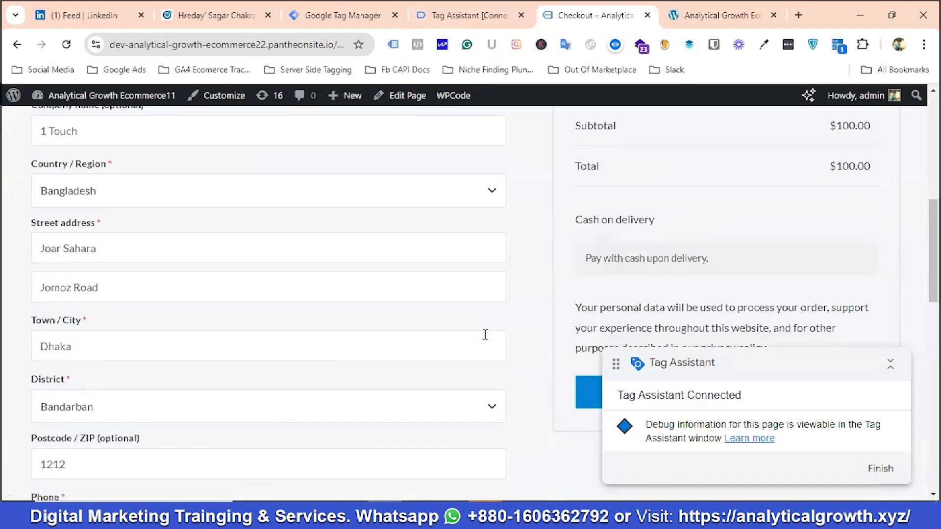
scroll(659, 332, down, 3)
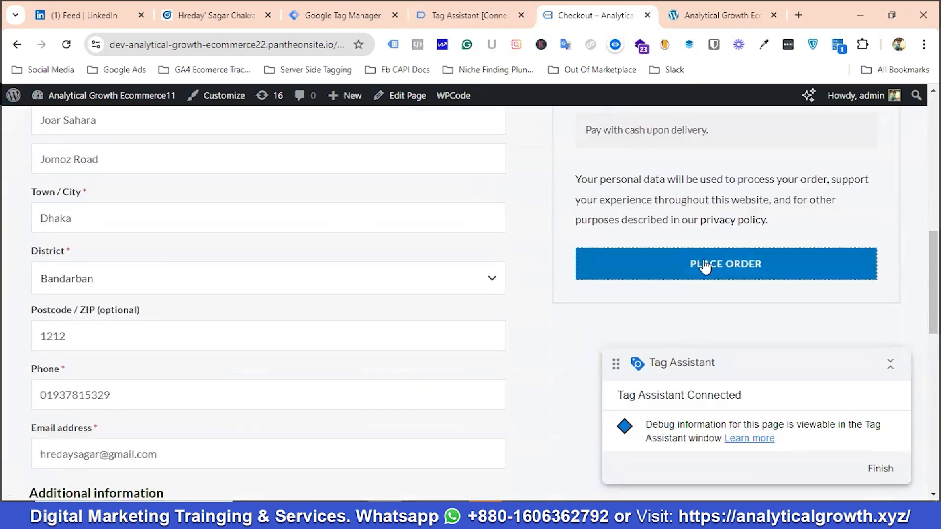
click(705, 265)
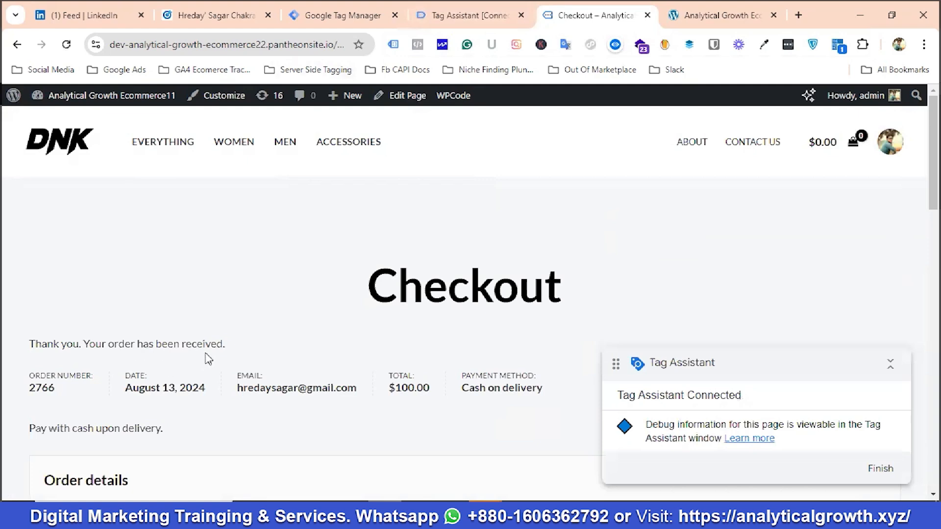
In Tag Assistant, open the purchase event's data layer values and copy the event name purchase
click(491, 13)
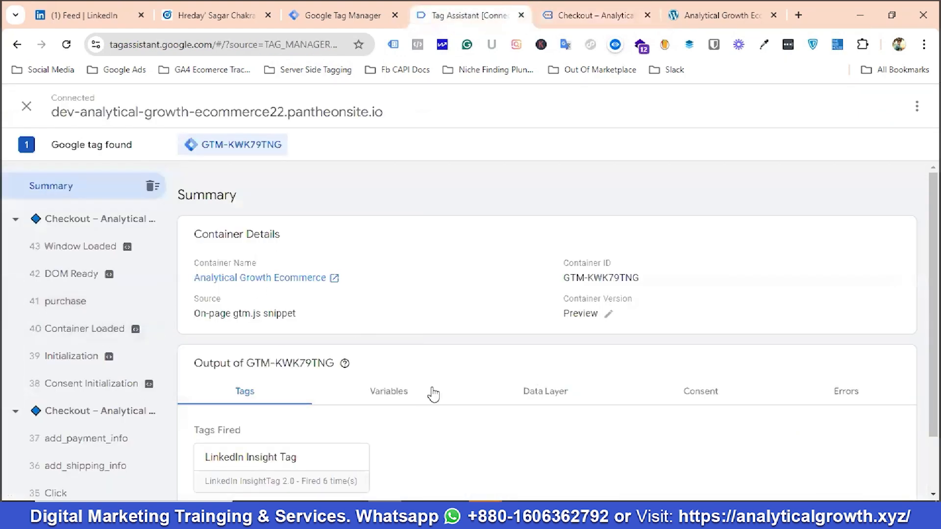
click(66, 302)
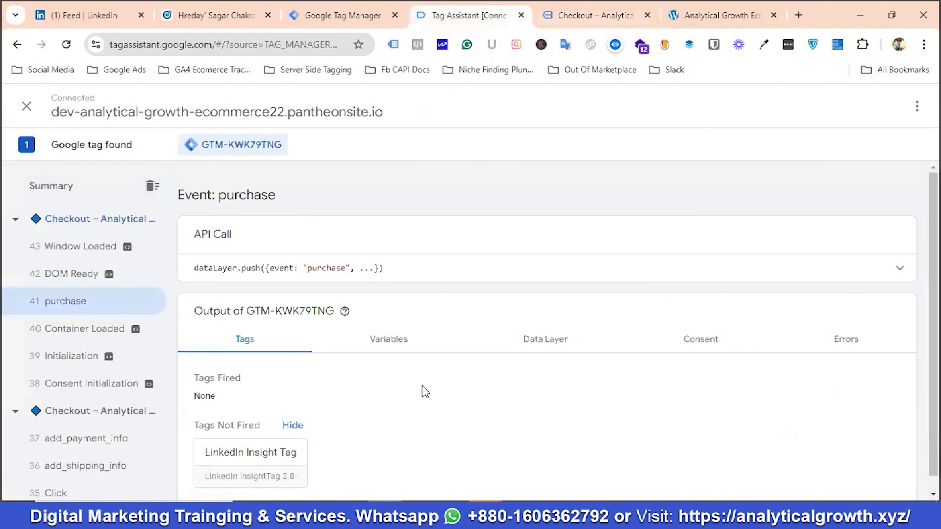
click(548, 344)
scroll(550, 344, down, 3)
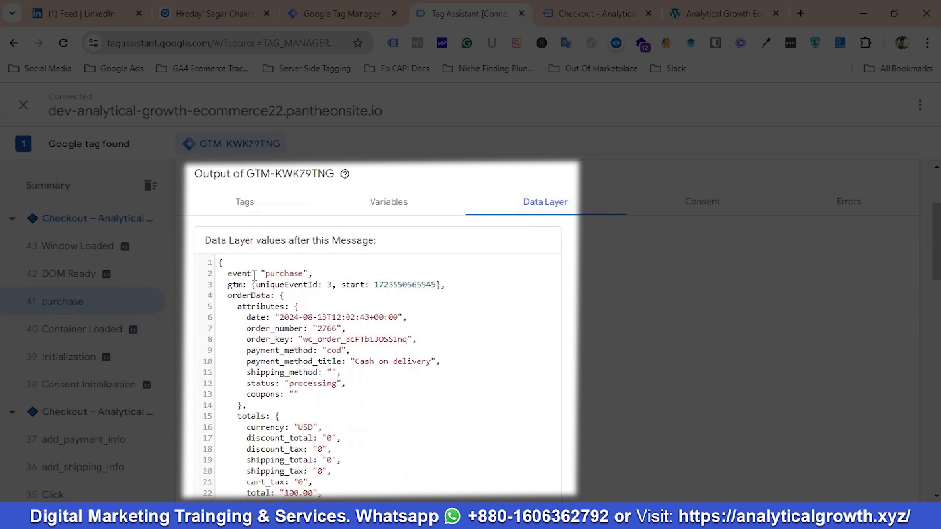
double_click(280, 274)
right_click(281, 279)
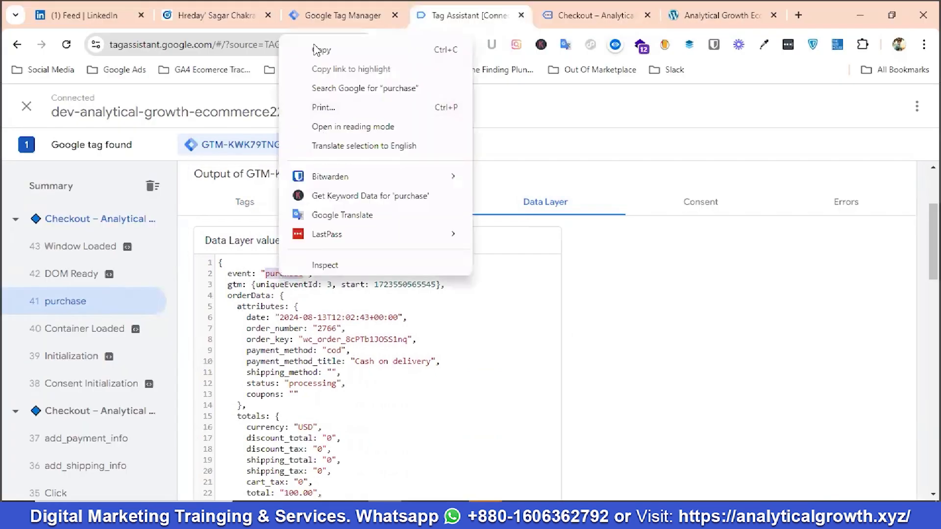
In Google Tag Manager, create a new trigger and name it purchase Trigger
click(323, 17)
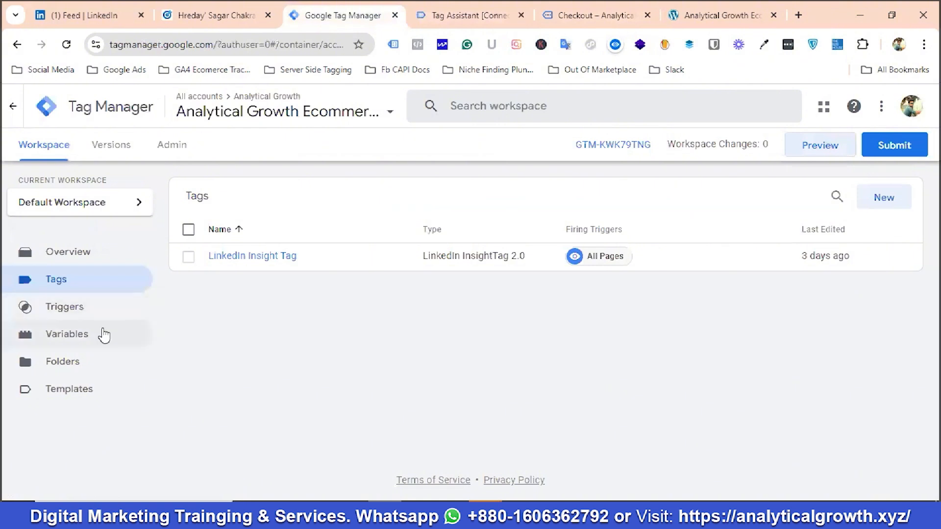
click(84, 307)
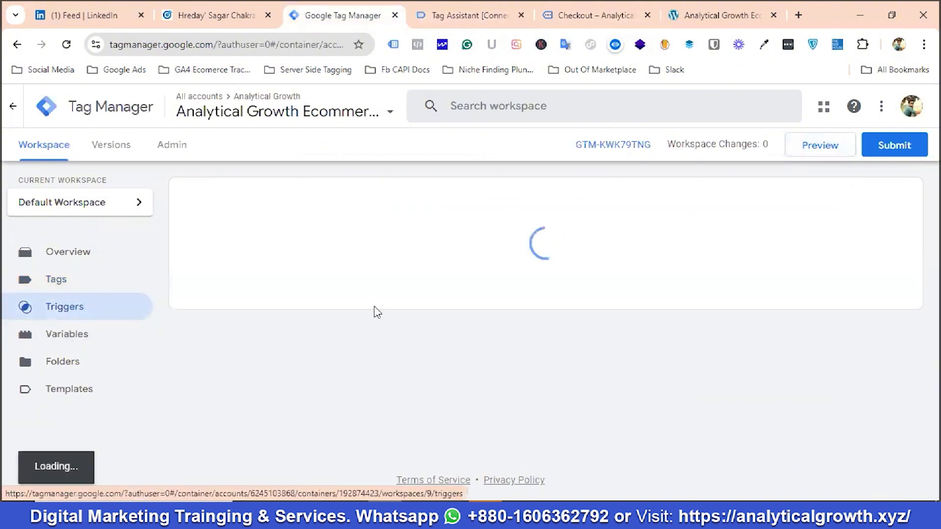
click(883, 199)
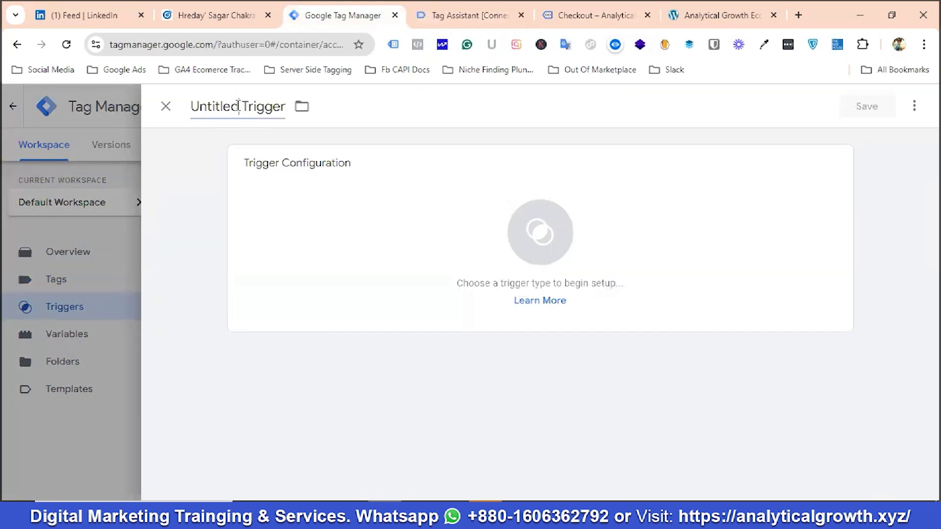
double_click(238, 106)
text(purchase)
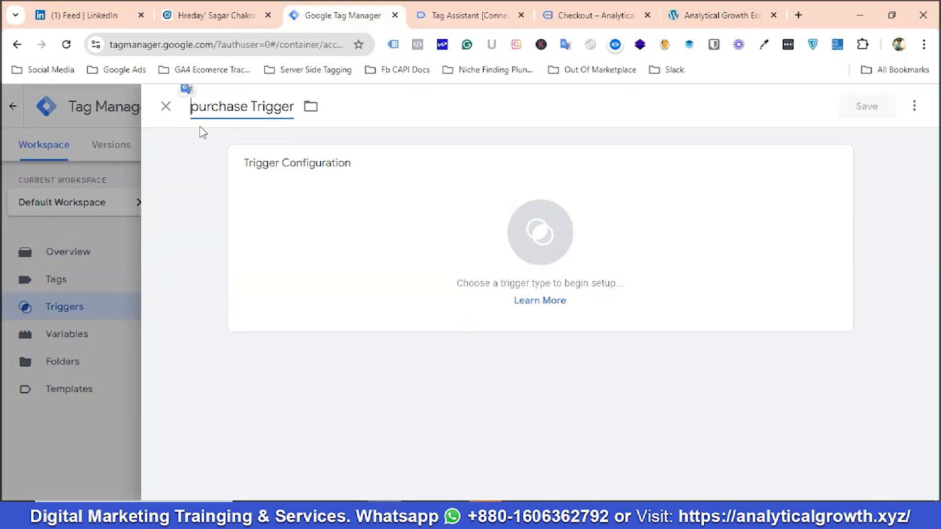
Make the trigger a Custom Event type with the event name purchase
click(536, 264)
scroll(621, 387, down, 2)
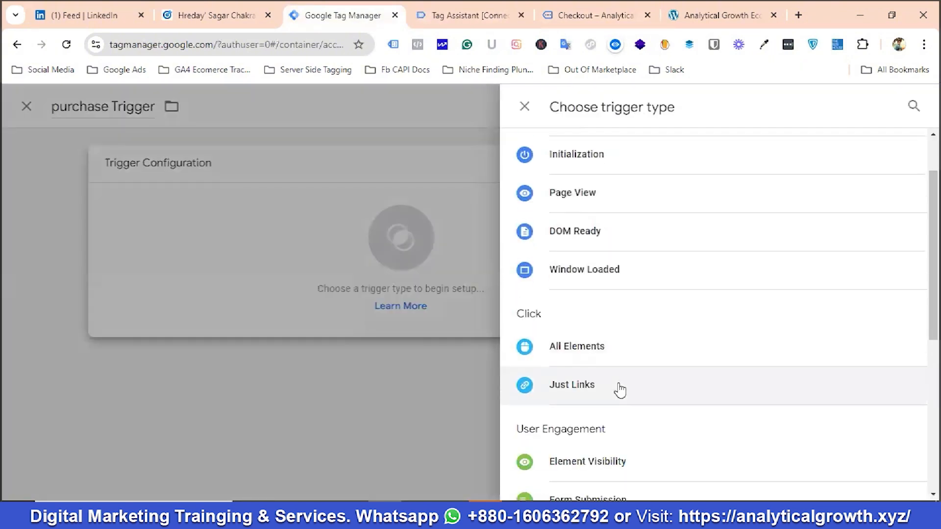
scroll(620, 390, down, 6)
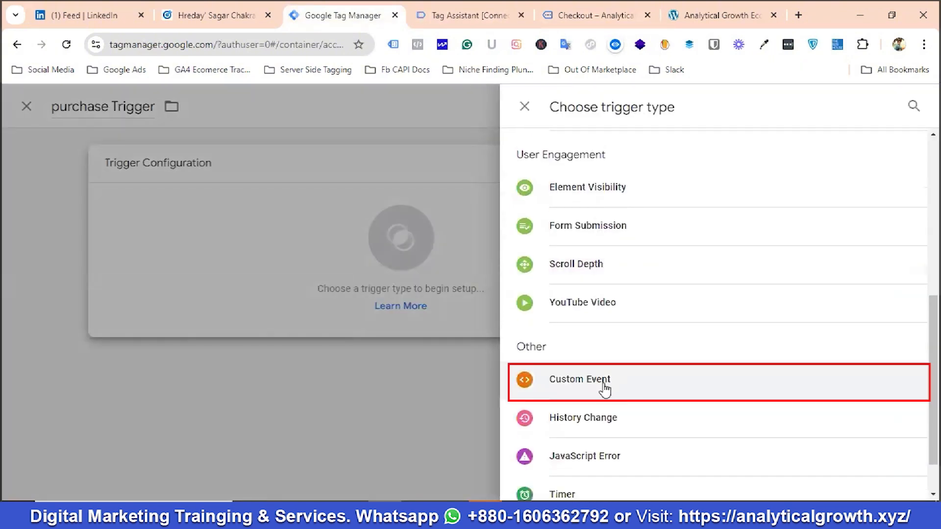
click(605, 386)
click(285, 303)
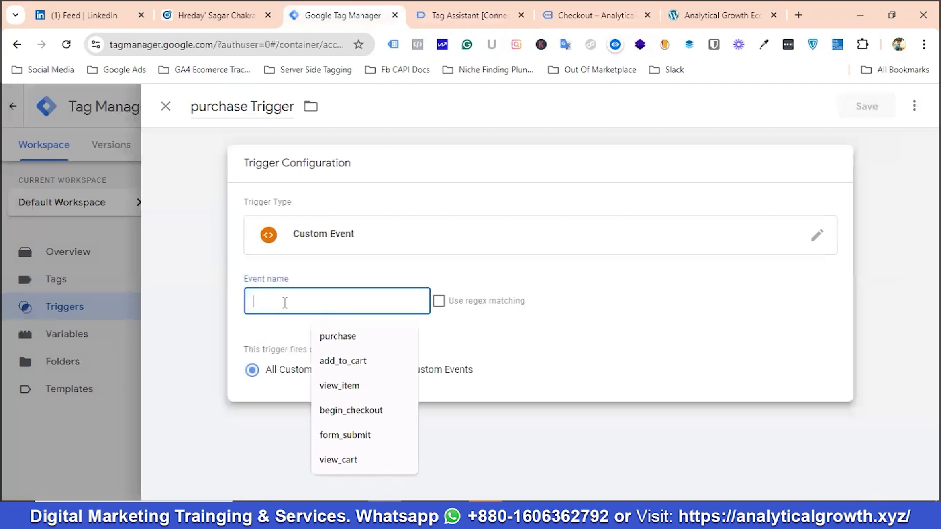
click(338, 337)
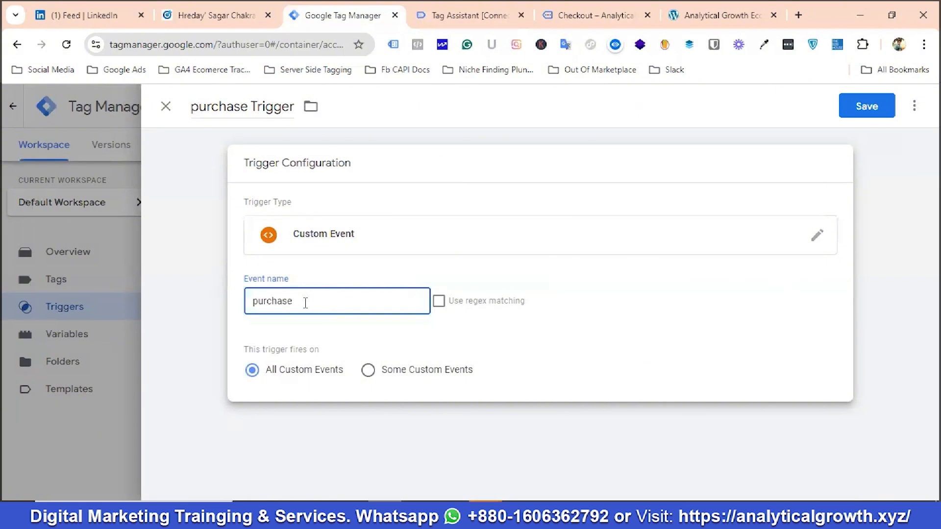
Back in Tag Assistant, examine the data layer event names of the checkout events add_payment_info and add_shipping_info
click(498, 15)
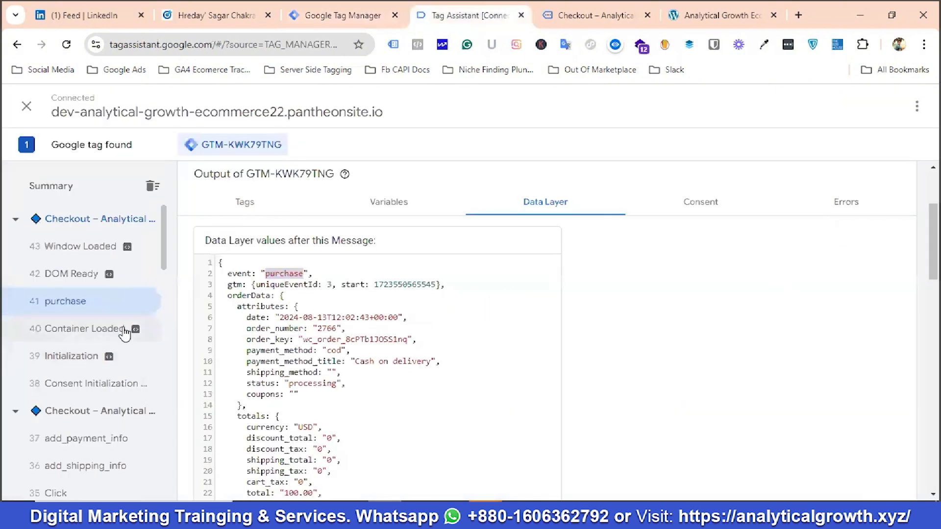
scroll(125, 333, down, 1)
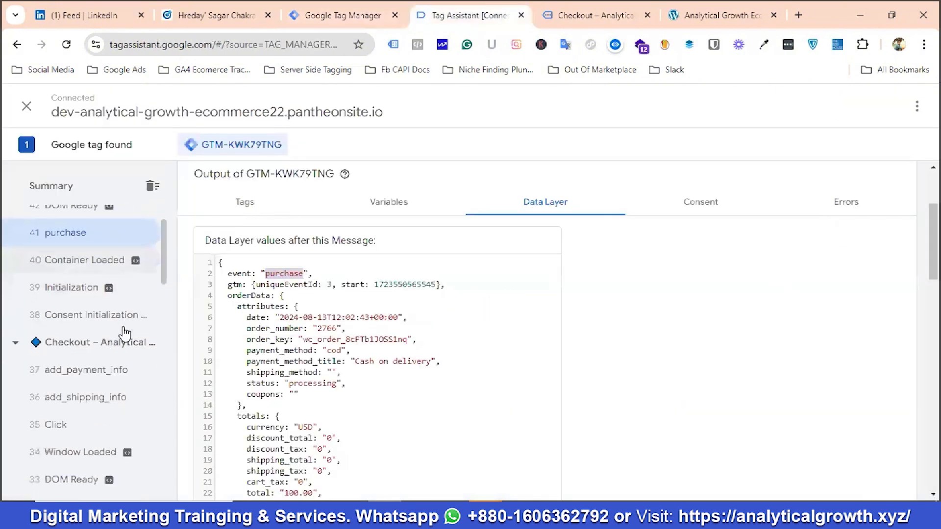
click(91, 373)
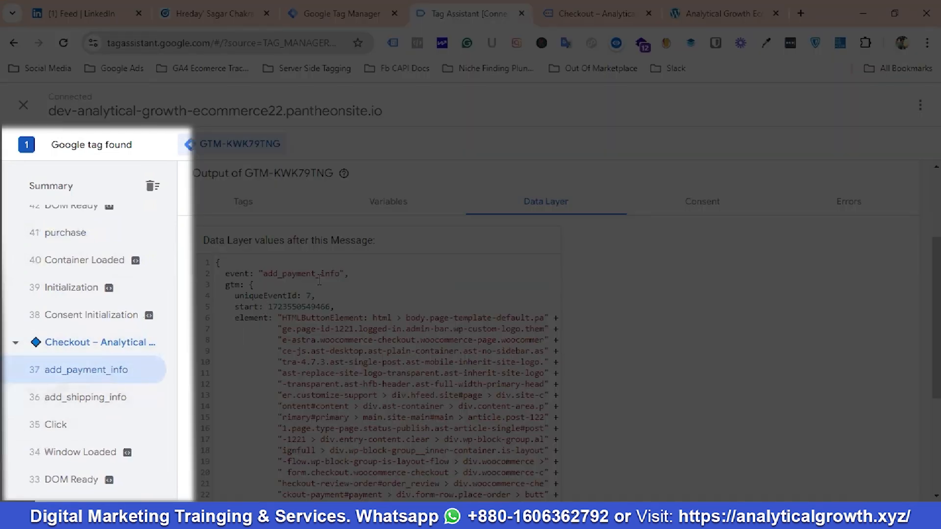
scroll(148, 398, down, 2)
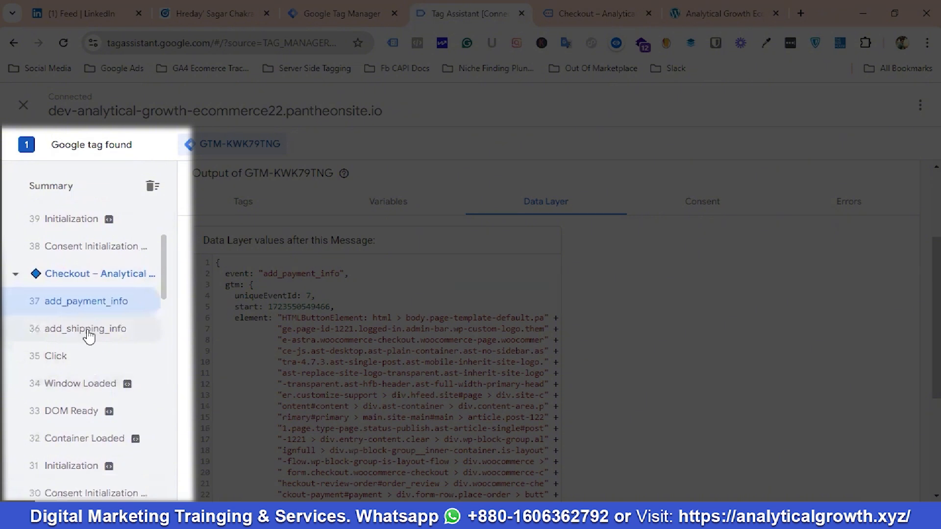
click(88, 332)
Examine the data layer event names of the Denim Blue Jeans page's view_item_list and add_to_cart events and look through the earlier events
scroll(113, 358, down, 4)
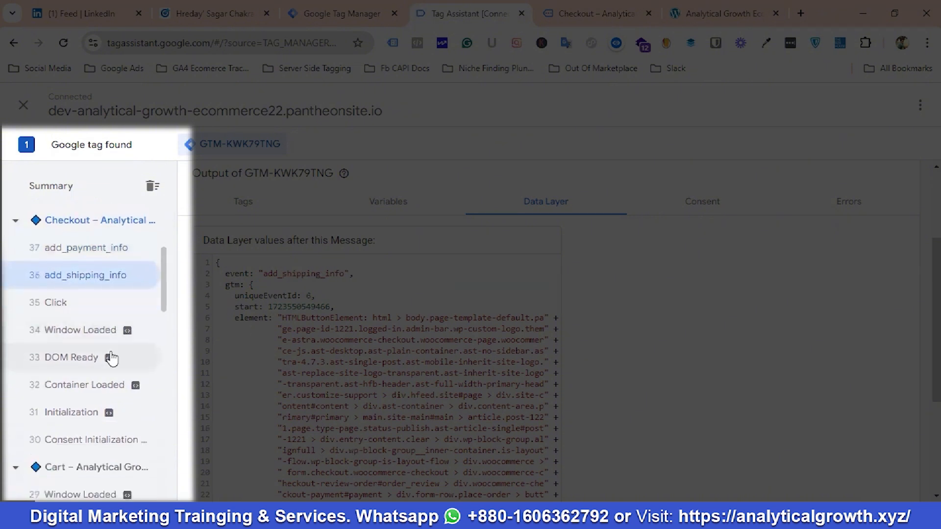
scroll(118, 358, up, 2)
scroll(119, 360, down, 7)
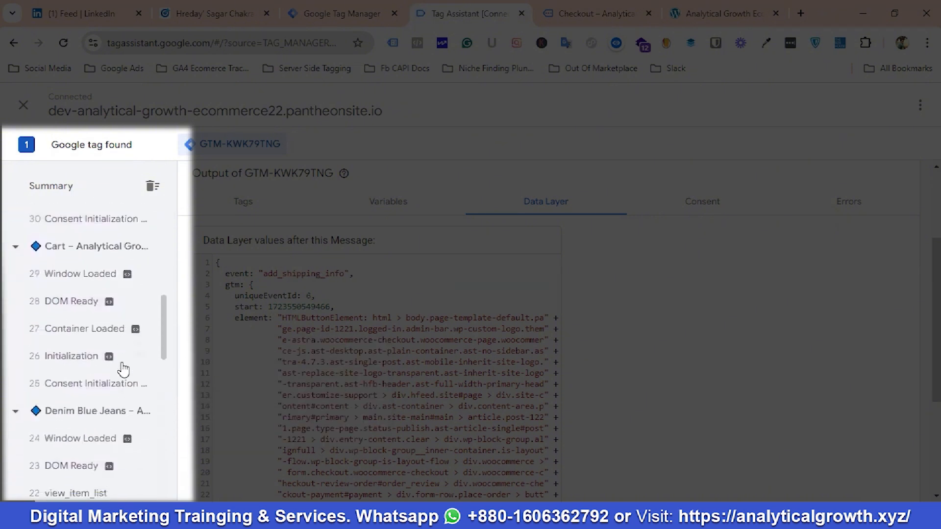
scroll(124, 370, down, 2)
click(109, 358)
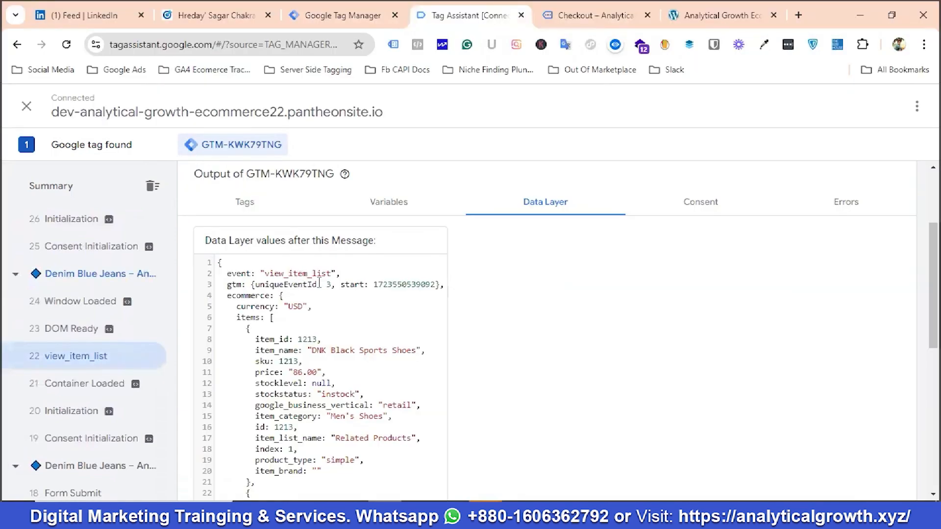
scroll(147, 363, down, 6)
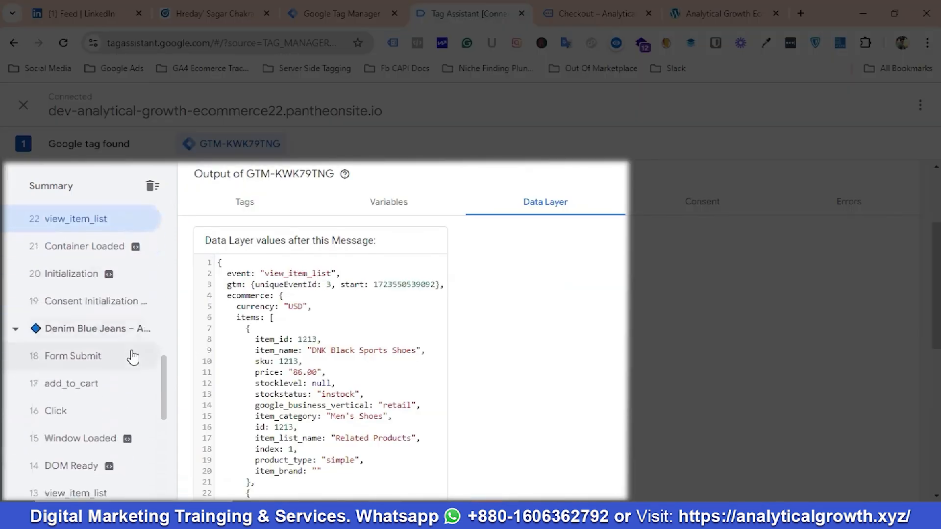
click(86, 316)
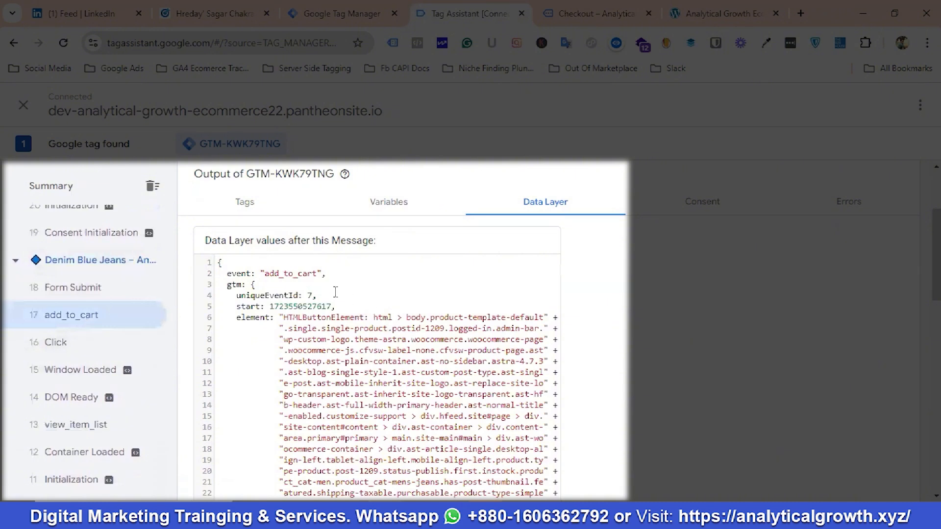
scroll(103, 343, down, 6)
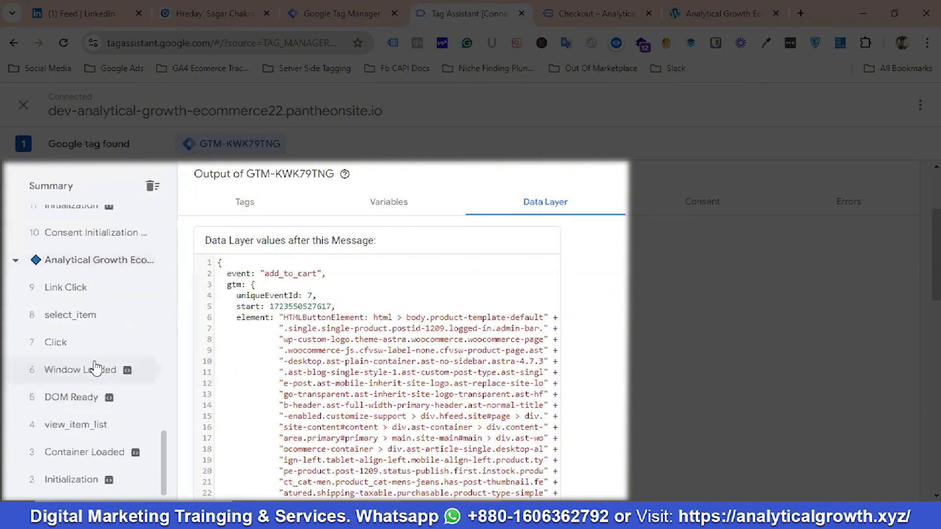
scroll(95, 399, up, 5)
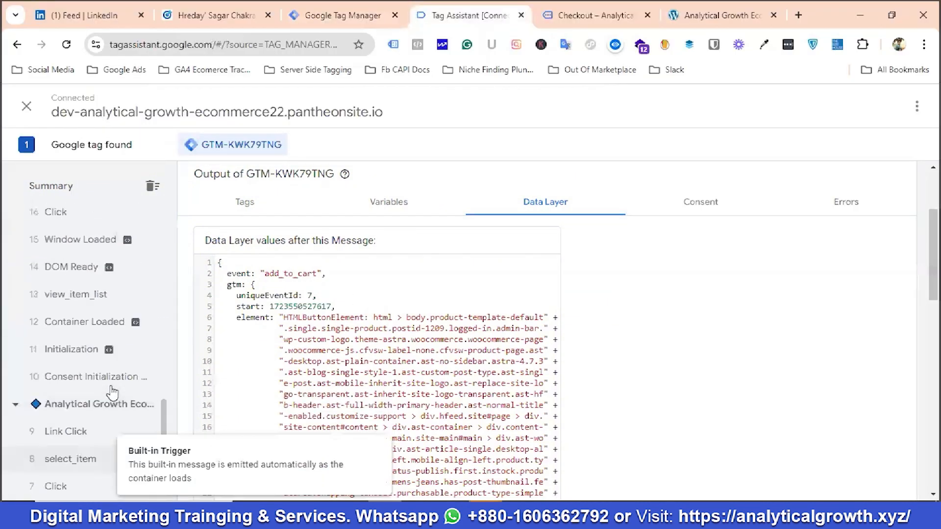
Return to Google Tag Manager and save the purchase custom event trigger
click(339, 17)
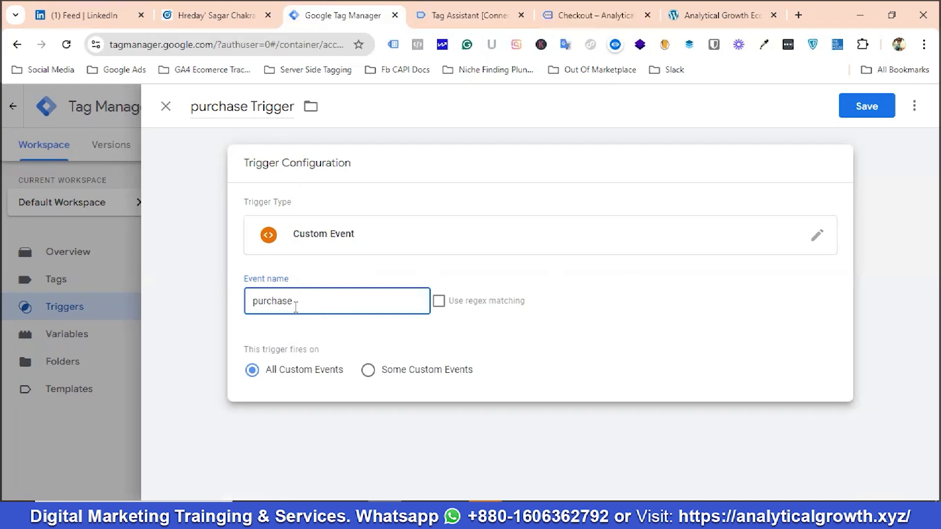
click(867, 106)
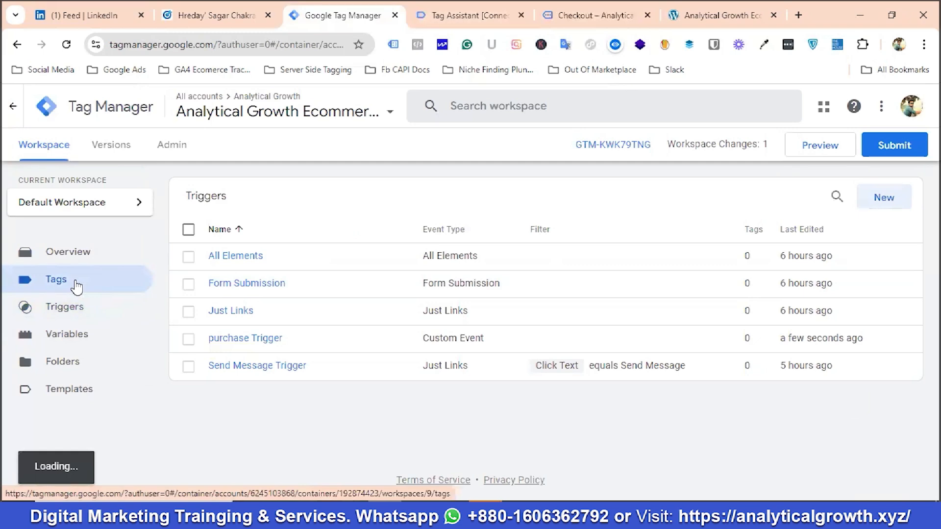
Create a new tag and name it LinkedIn Conversion Event - Purchase
click(76, 287)
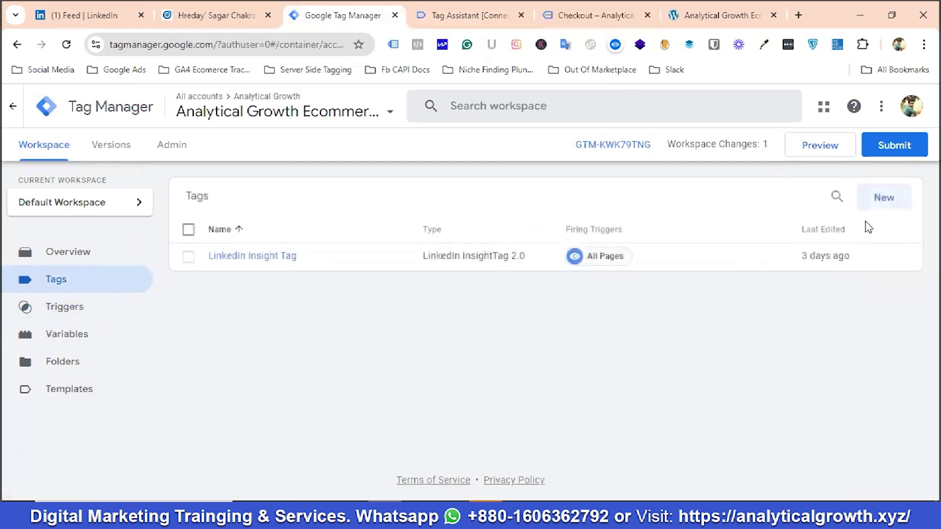
click(884, 197)
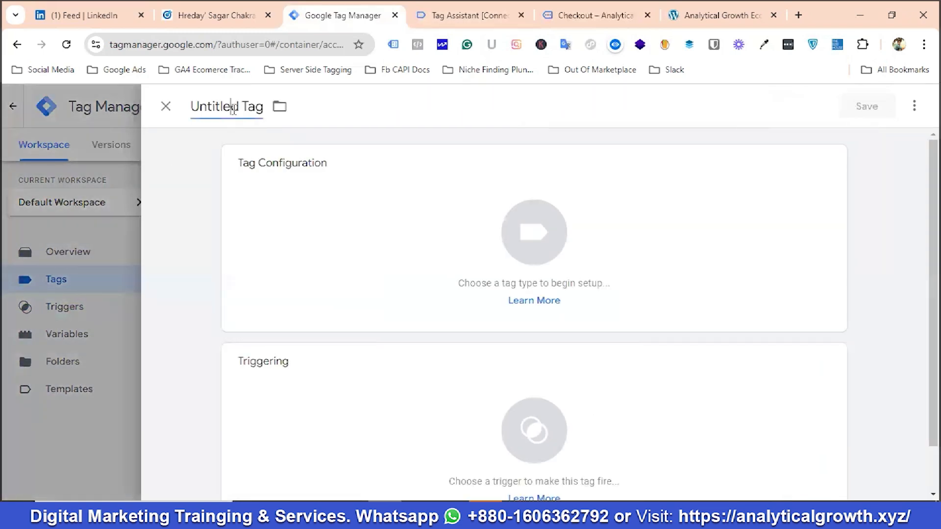
triple_click(234, 108)
key(BackSpace)
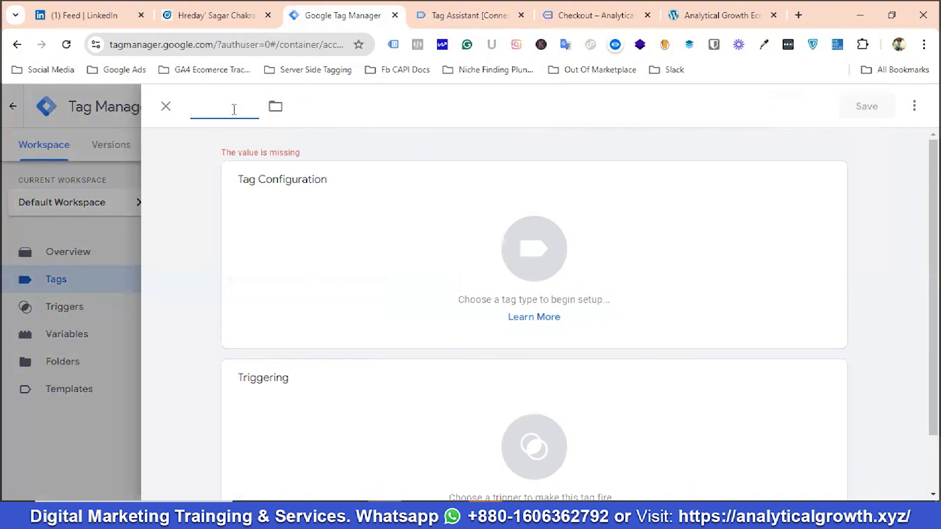
text(Linked)
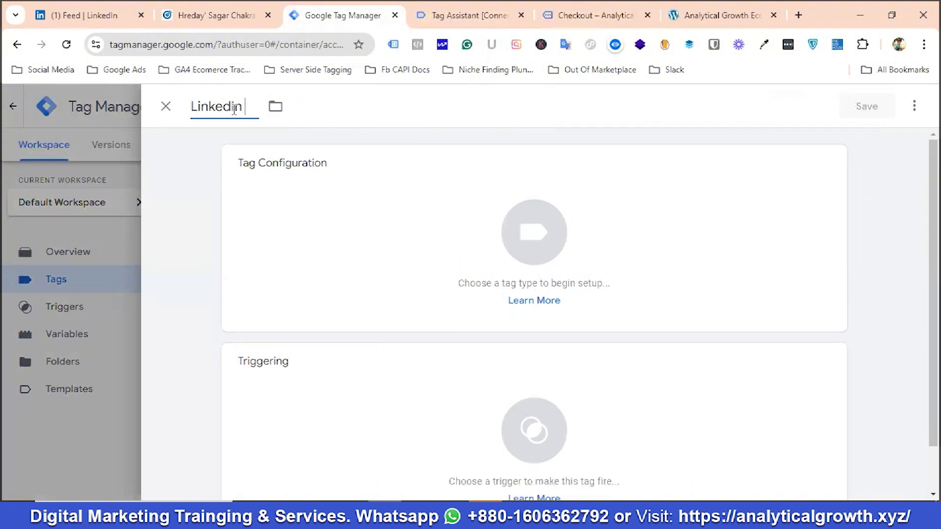
text(in Conversion Event - Purchase)
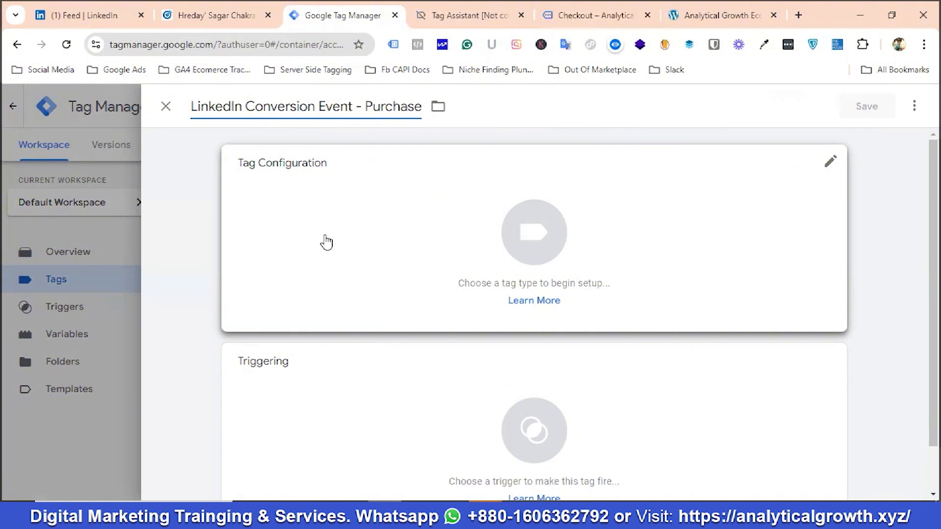
Set the new tag's type to the LinkedIn InsightTag 2.0 template
click(513, 262)
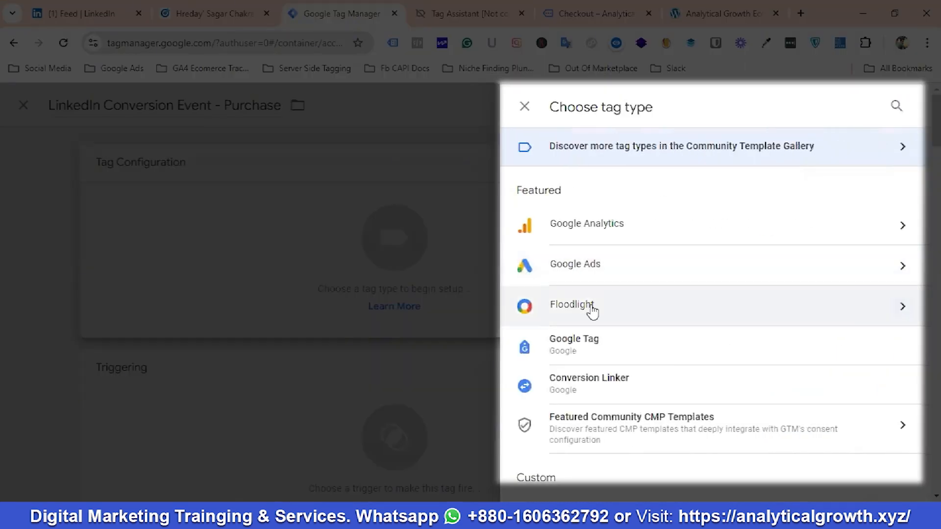
scroll(608, 319, down, 4)
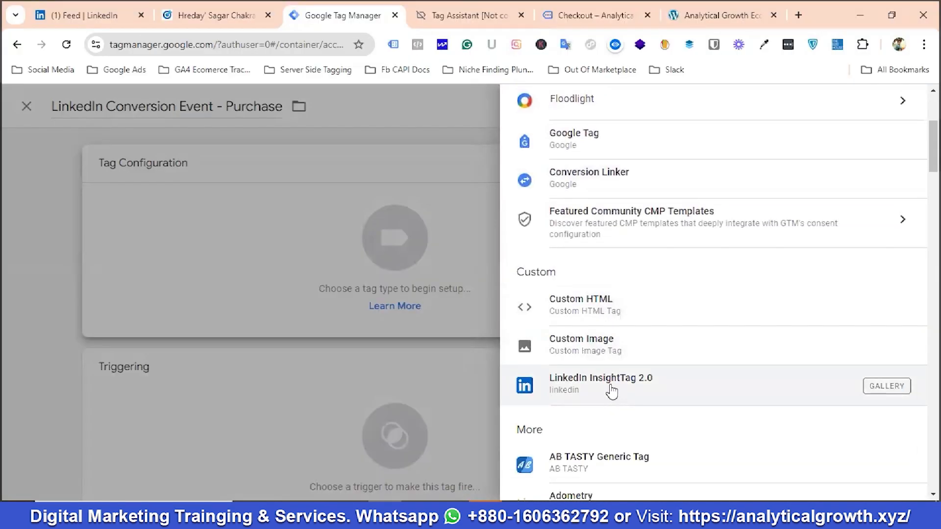
click(611, 387)
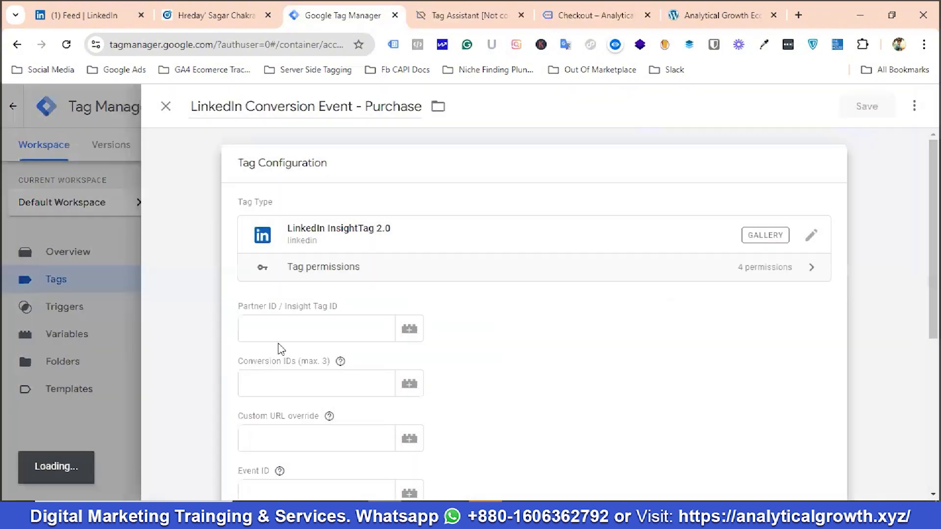
Copy the partner ID from LinkedIn Campaign Manager and enter 4106228 as the tag's Partner ID / Insight Tag ID
click(284, 316)
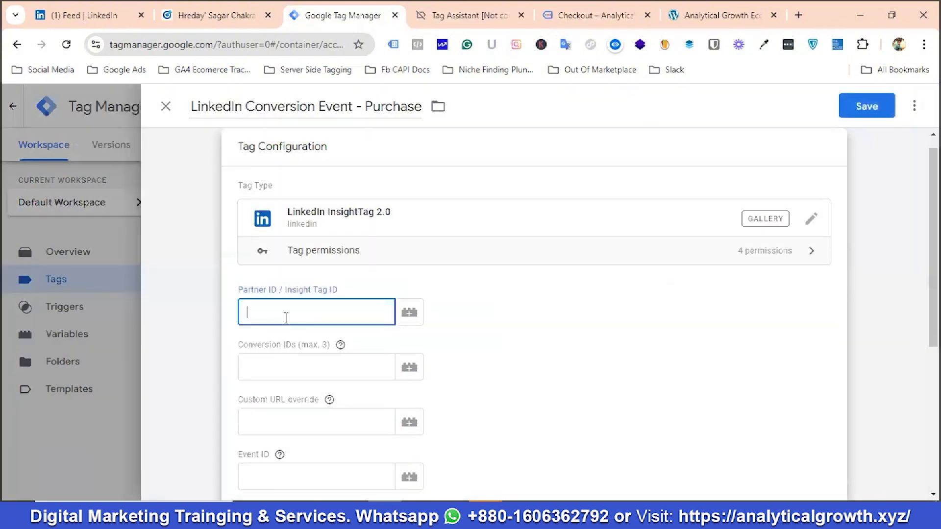
click(223, 19)
scroll(296, 340, up, 4)
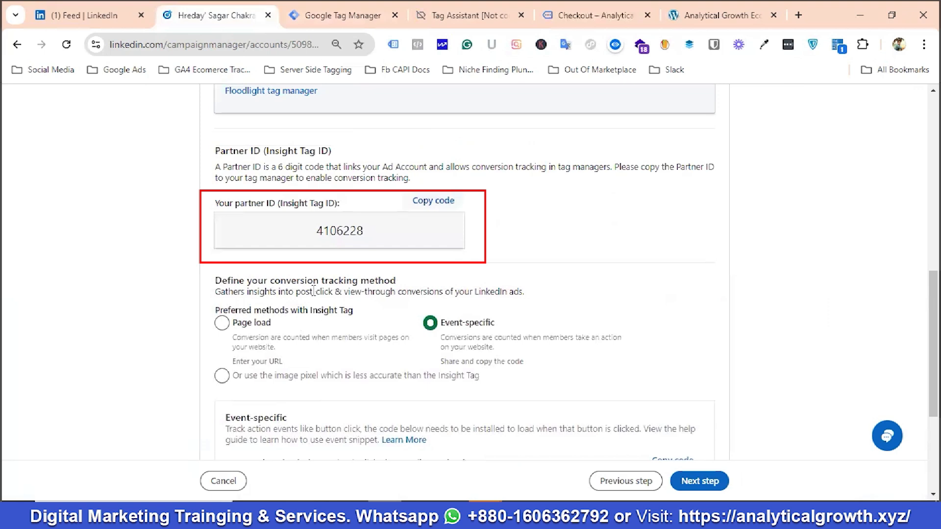
click(433, 201)
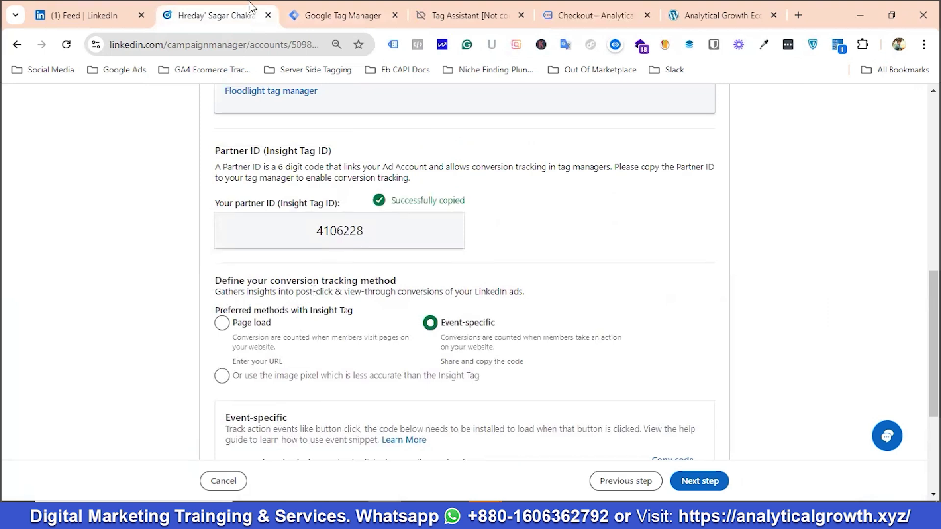
click(344, 15)
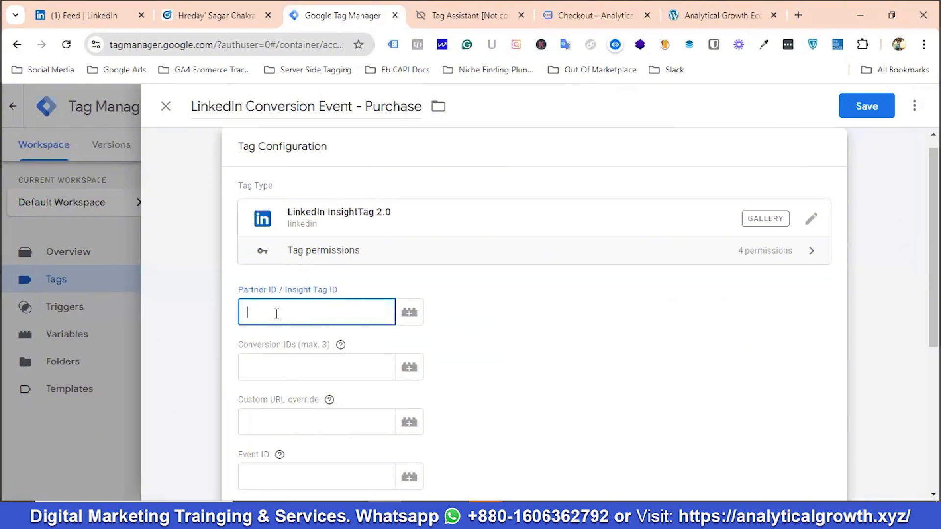
text(4106218)
Copy the conversion ID for Google Tag Manager from LinkedIn Campaign Manager and enter 17419828 in the tag's Conversion IDs
click(259, 369)
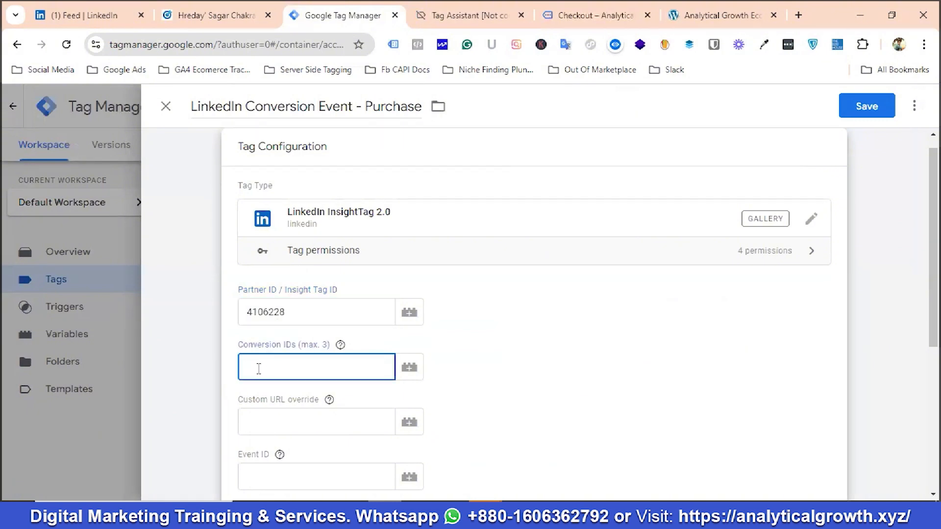
click(215, 15)
scroll(378, 318, down, 4)
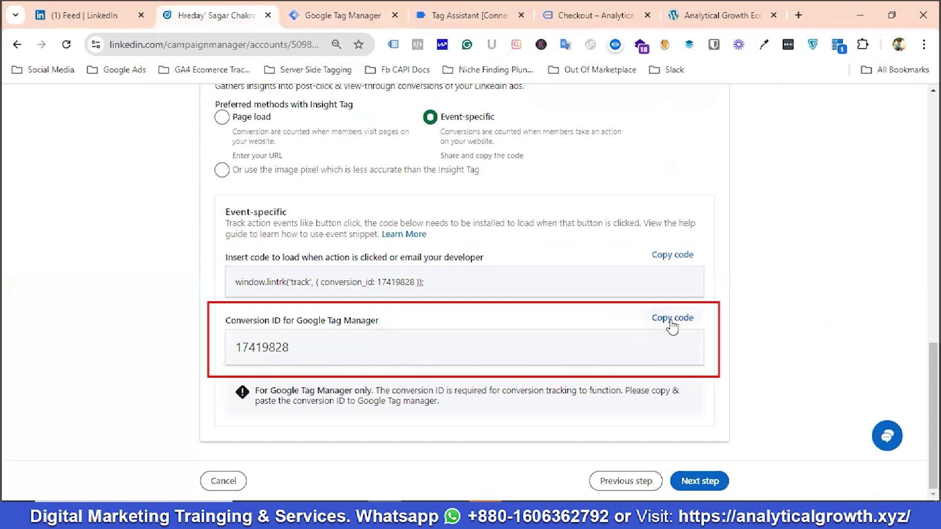
scroll(589, 332, down, 5)
click(338, 14)
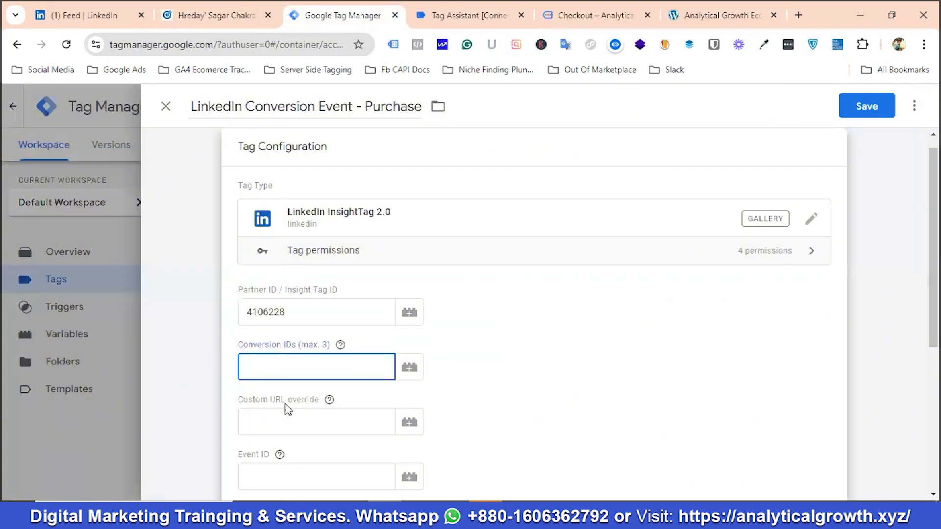
text(17419828)
click(470, 368)
Assign the purchase Trigger as the tag's firing trigger and save the tag
scroll(472, 371, down, 4)
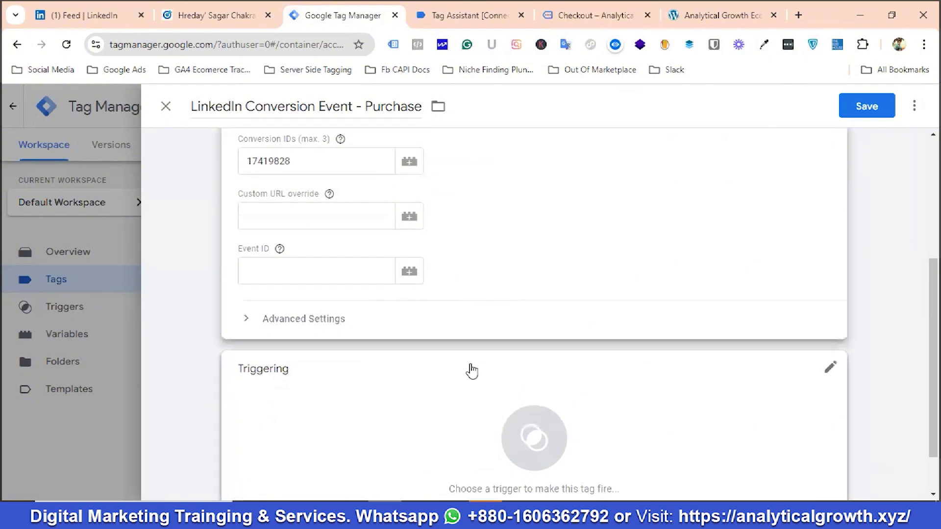
scroll(490, 382, down, 1)
click(535, 399)
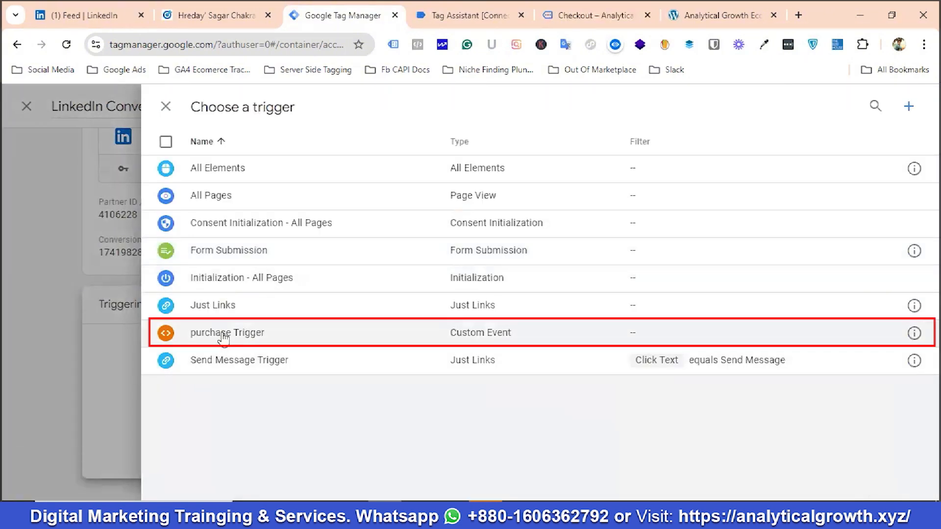
click(221, 332)
click(867, 111)
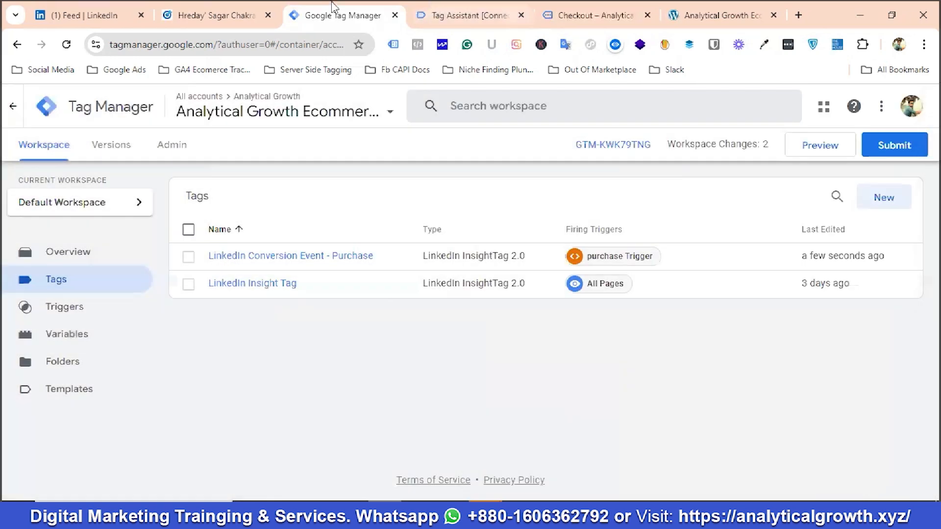
Return to LinkedIn Campaign Manager, advance the Insight Tag conversion to campaign selection, and create it without selecting any campaigns
click(225, 12)
scroll(515, 367, down, 2)
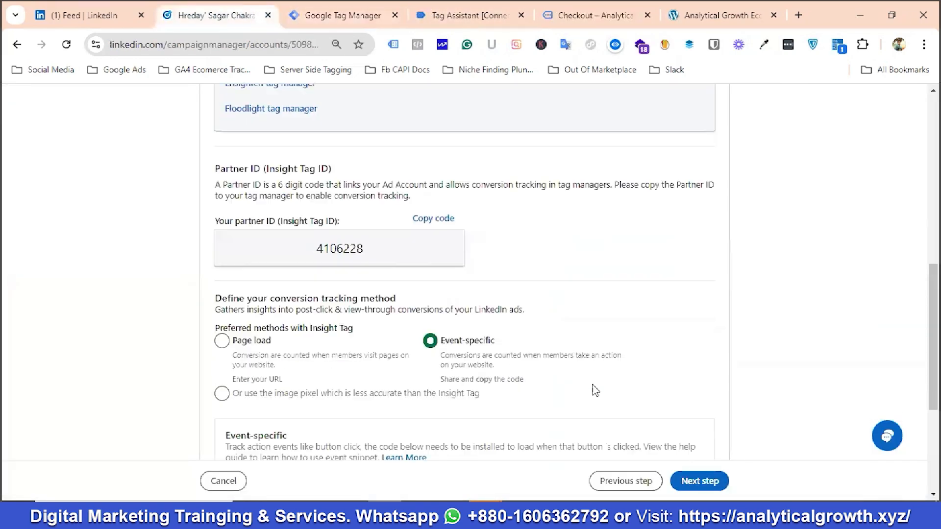
click(712, 494)
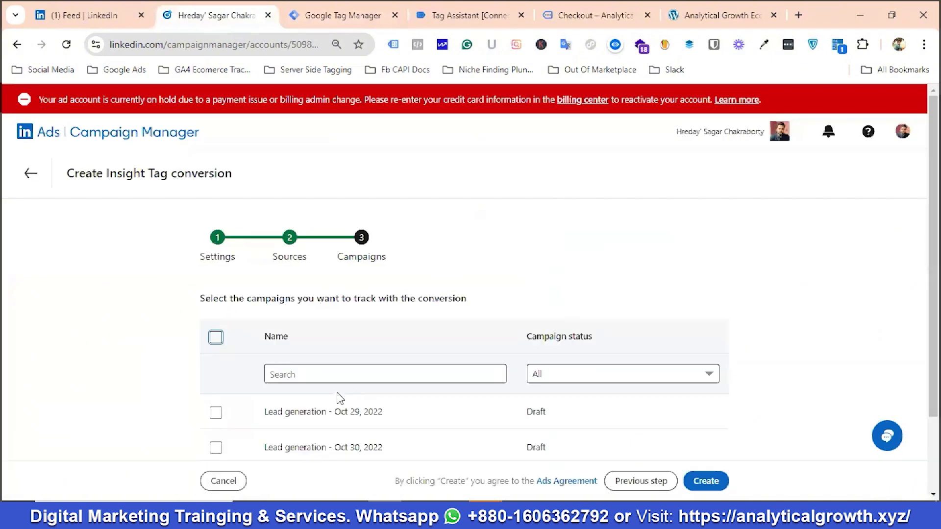
scroll(434, 383, down, 1)
scroll(405, 380, up, 1)
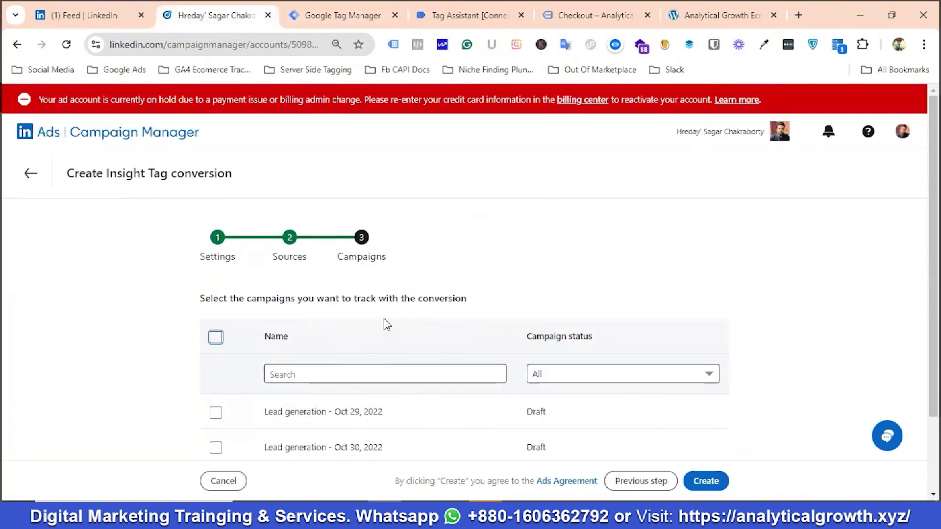
scroll(437, 321, down, 1)
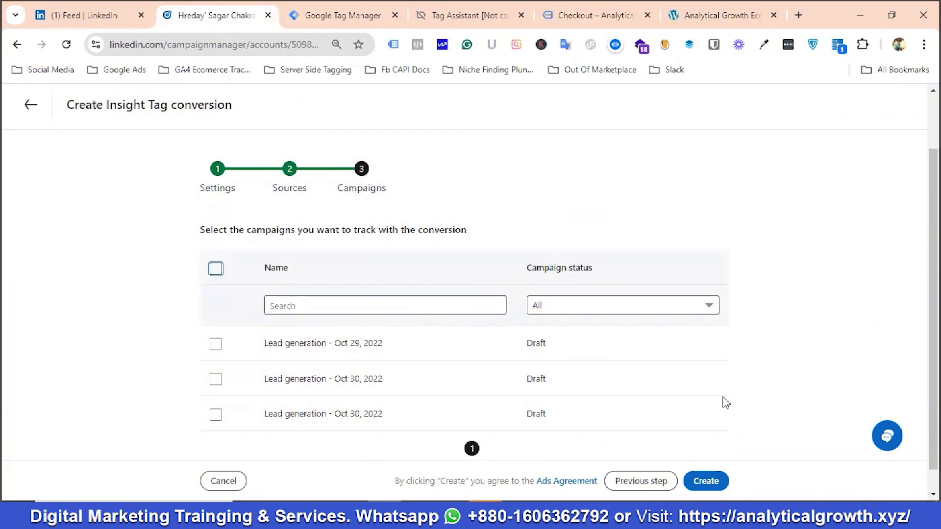
click(711, 482)
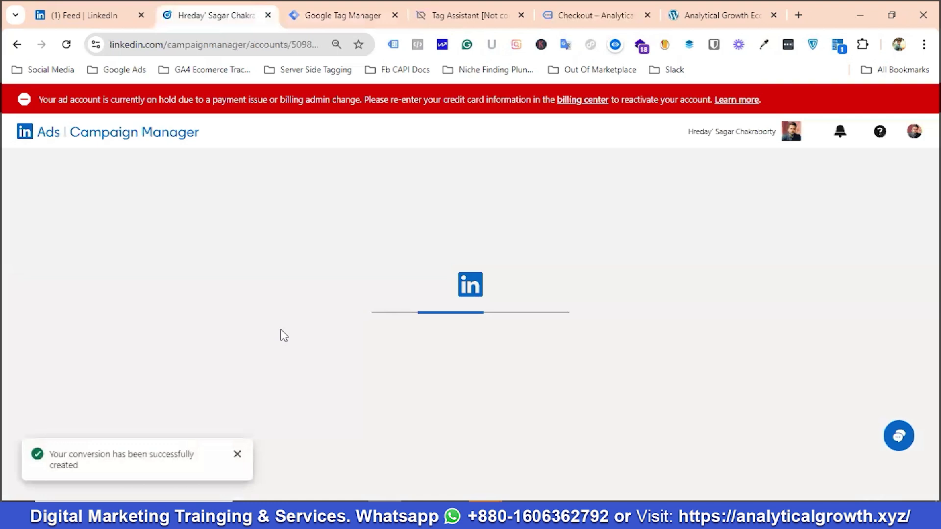
scroll(383, 327, down, 1)
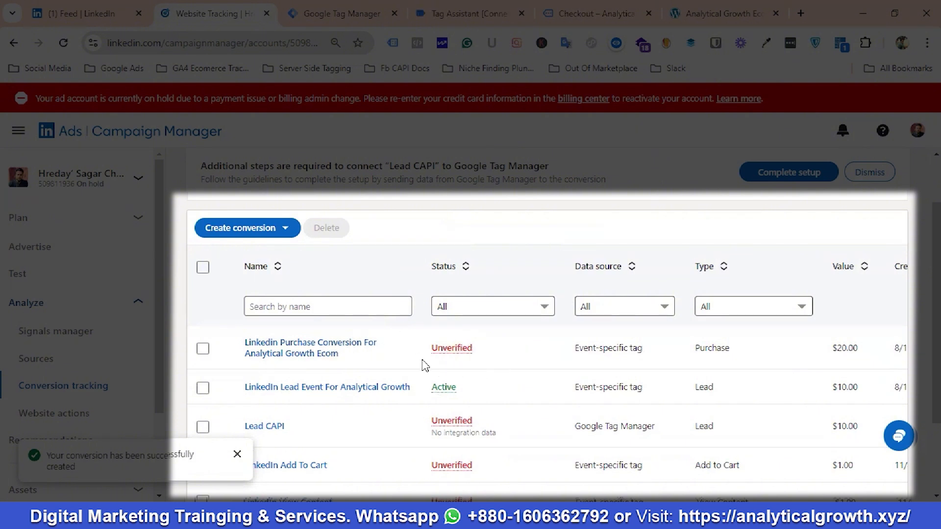
scroll(447, 357, down, 2)
scroll(441, 358, up, 2)
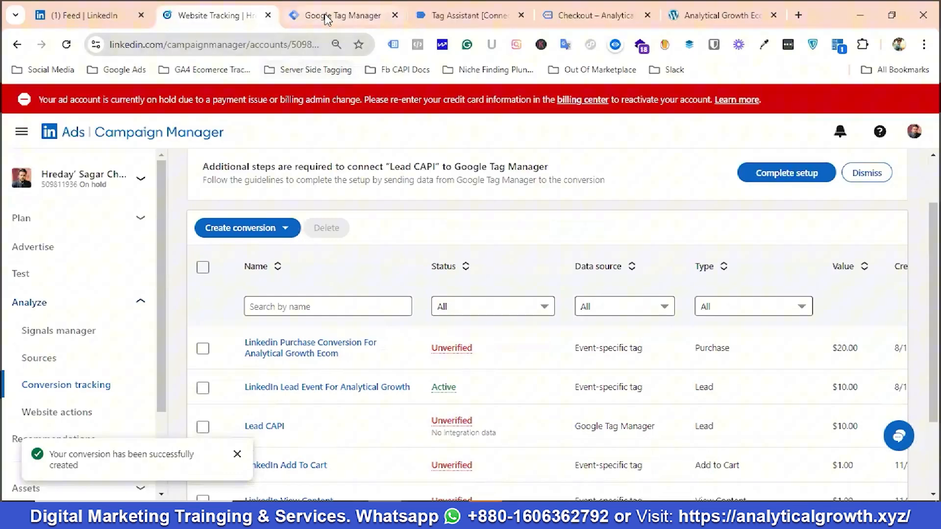
Close the previous Tag Assistant debugging session page and the store's old checkout page
click(327, 18)
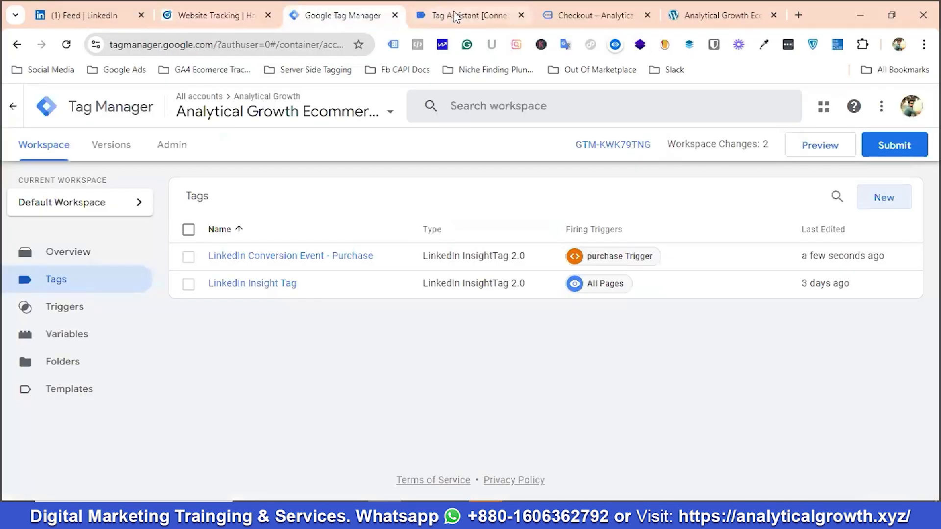
click(456, 17)
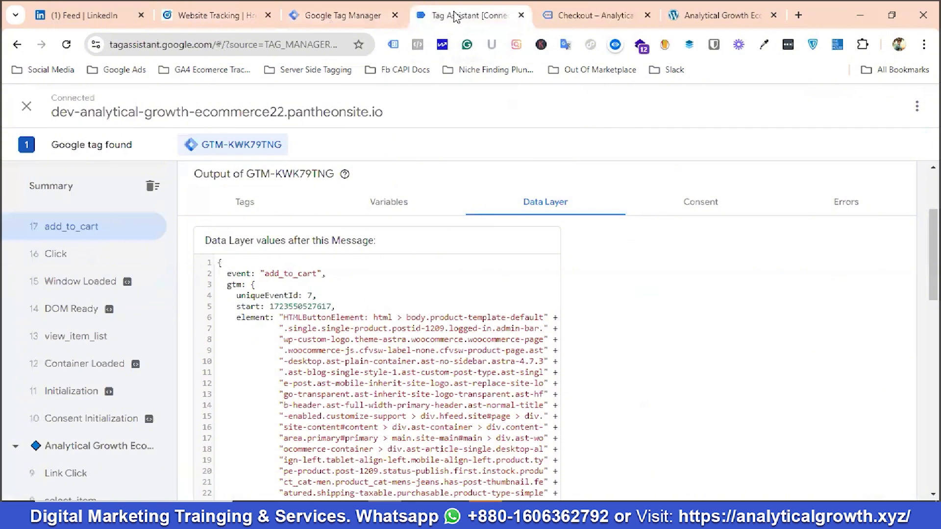
click(521, 16)
click(521, 16)
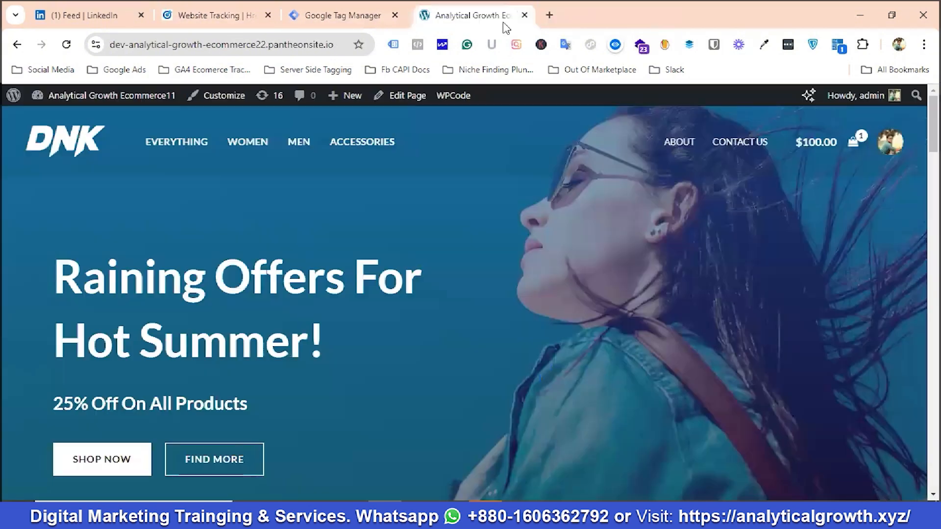
click(365, 16)
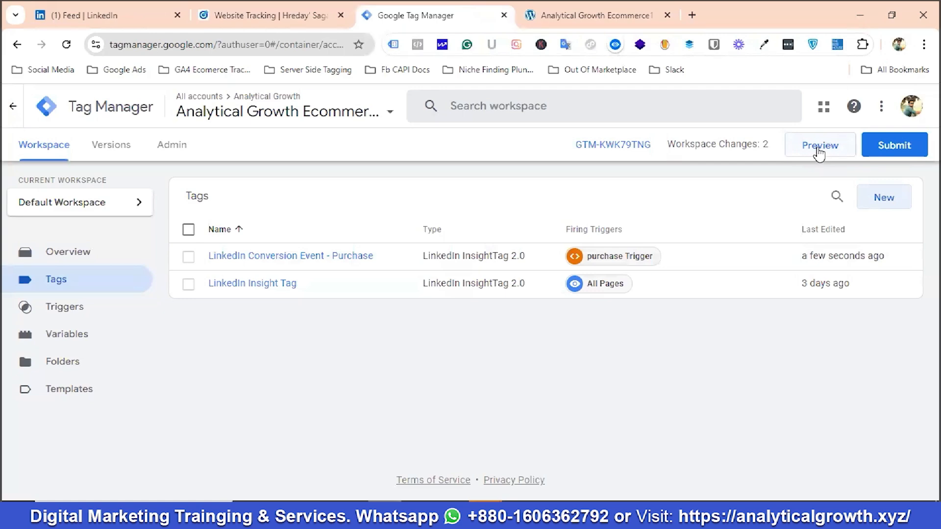
click(819, 149)
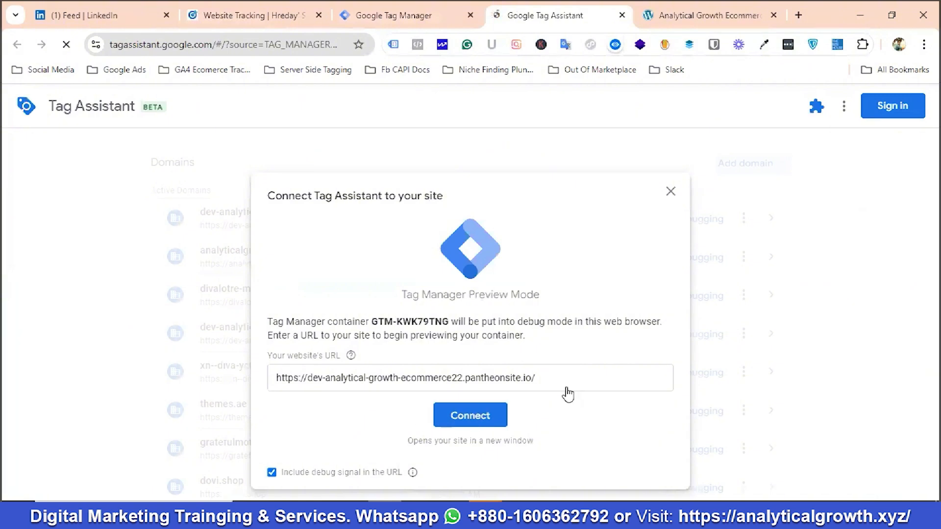
click(483, 421)
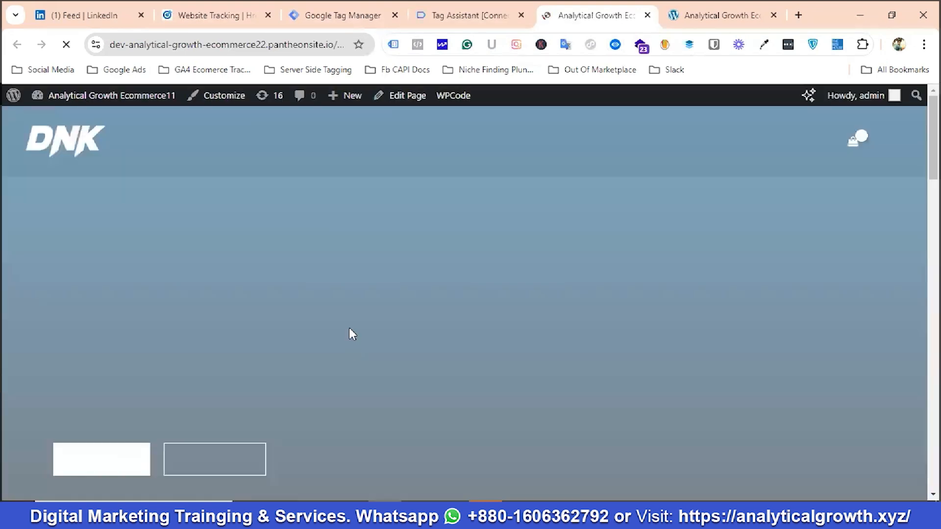
Open DNK Black Shoes from the store's Featured Products and add one pair to the cart
scroll(349, 318, down, 8)
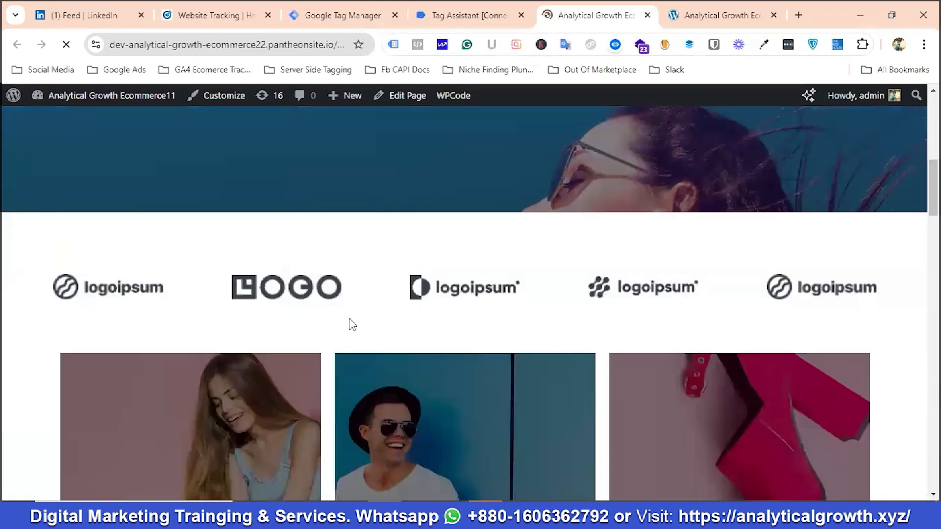
scroll(352, 324, down, 6)
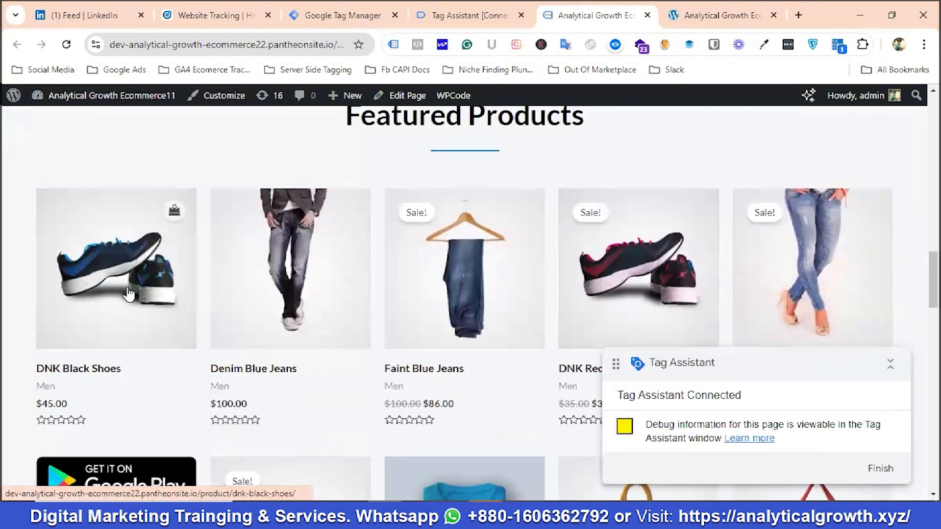
click(127, 293)
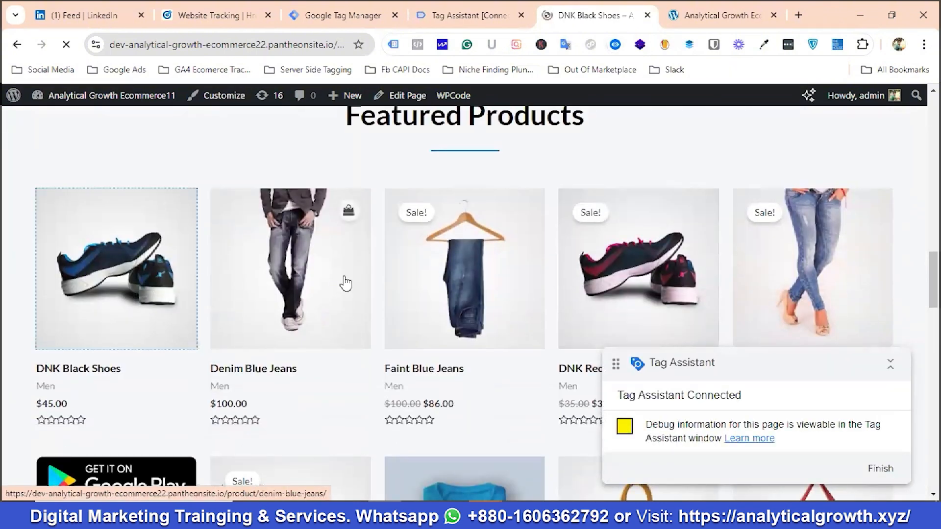
scroll(644, 293, down, 3)
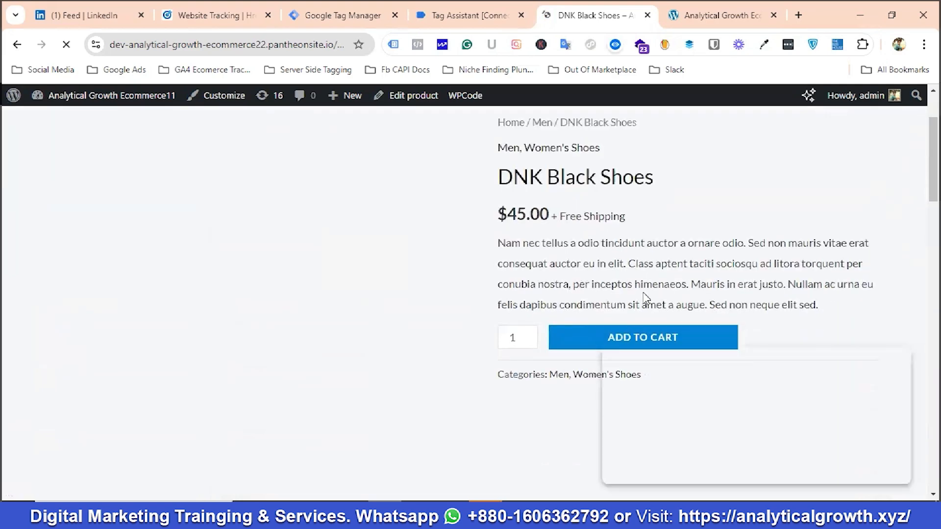
click(610, 311)
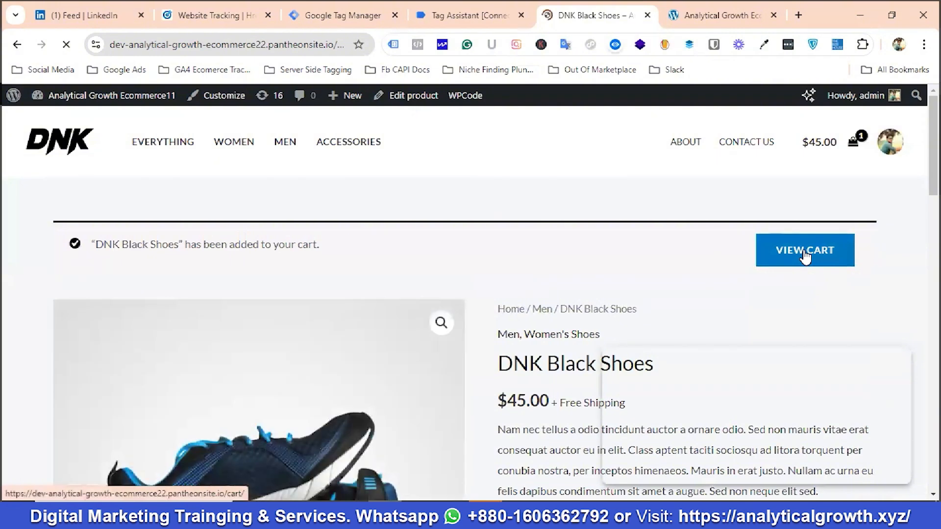
View the cart, proceed to checkout, and place the cash-on-delivery order with the prefilled billing details
click(805, 254)
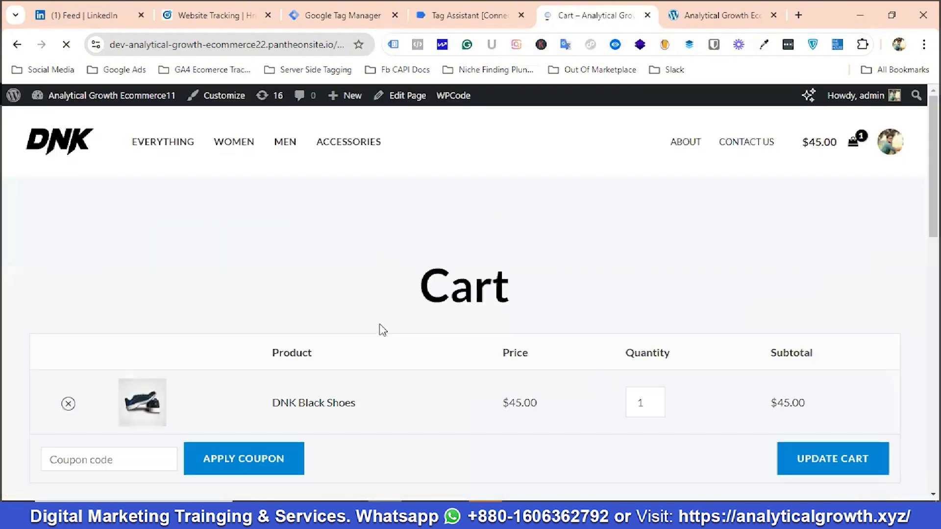
scroll(558, 362, down, 4)
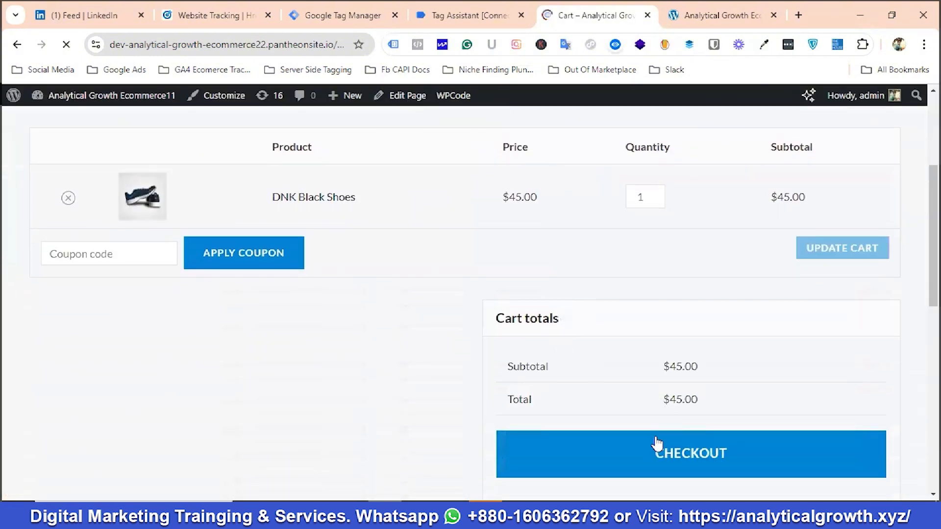
click(659, 457)
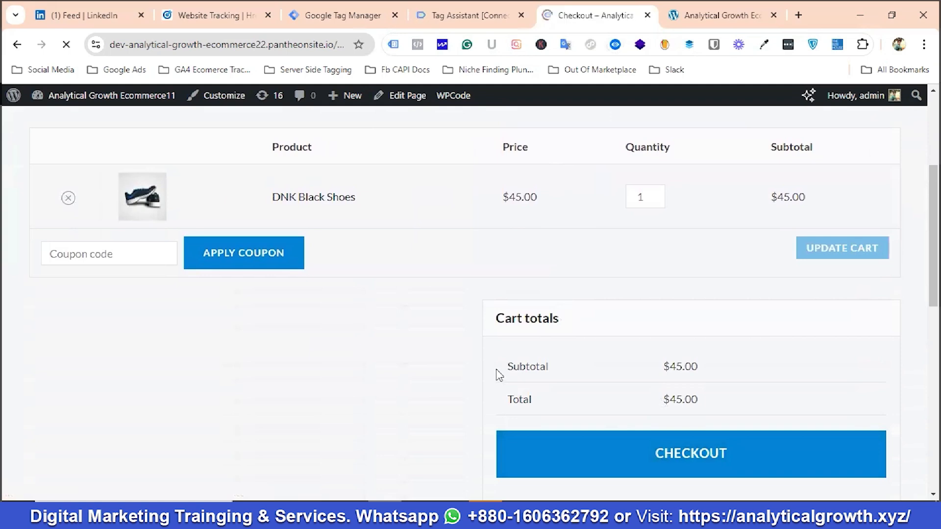
scroll(271, 342, down, 7)
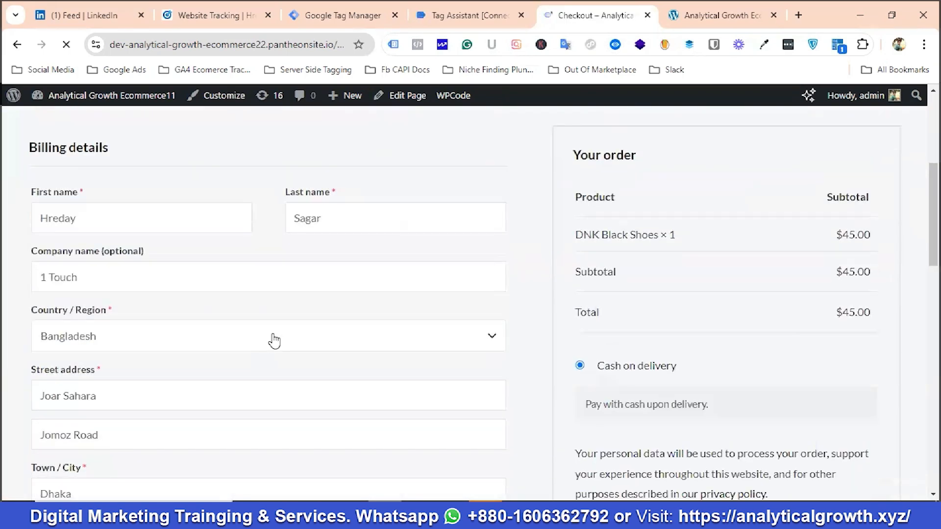
scroll(436, 330, down, 1)
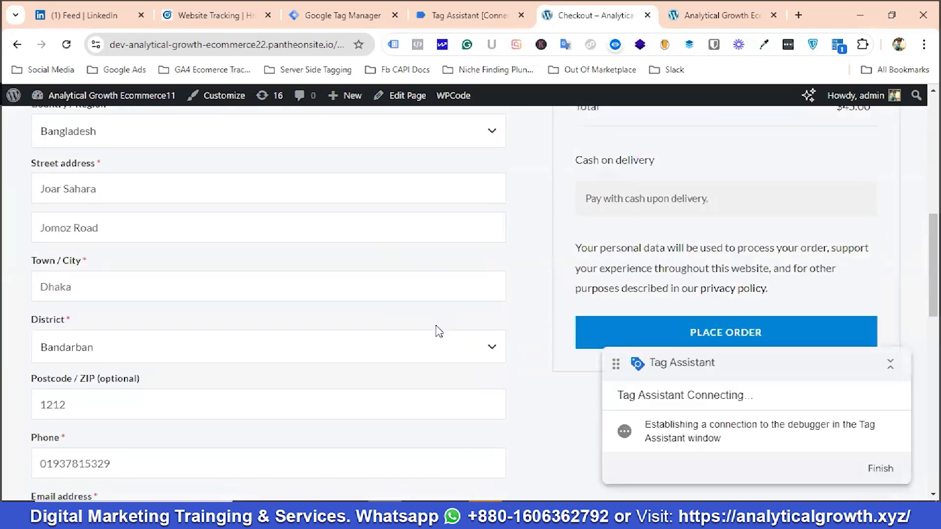
scroll(437, 330, down, 1)
click(716, 267)
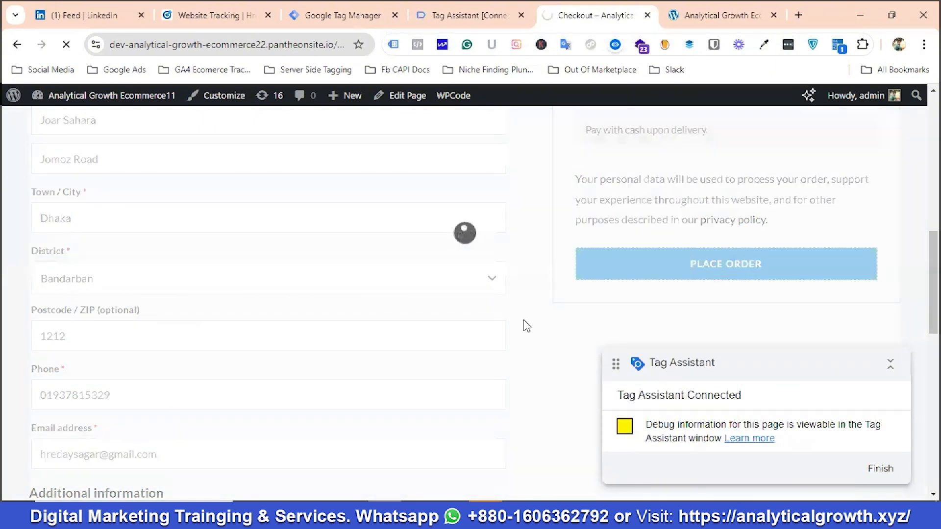
Switch to the Tag Assistant session, dismiss the connection notice, and check the summary for the tags fired by the test order
click(451, 14)
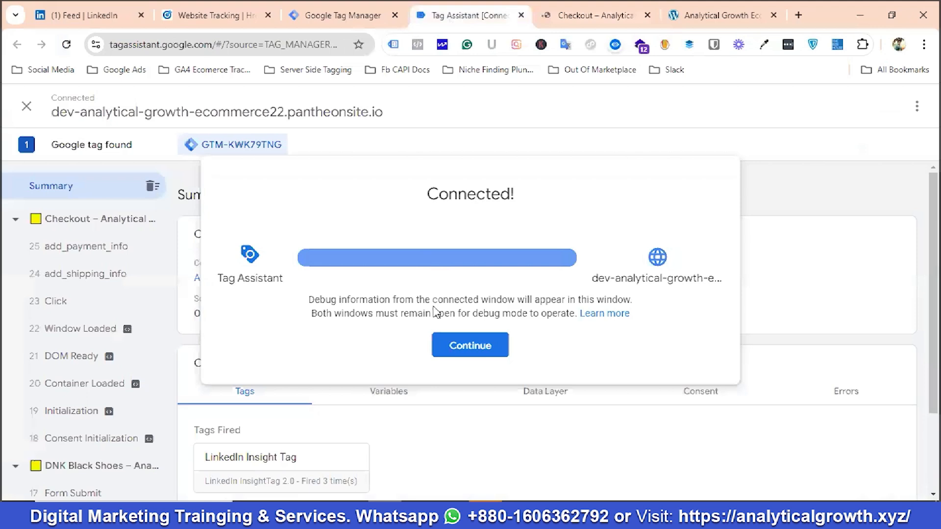
click(478, 349)
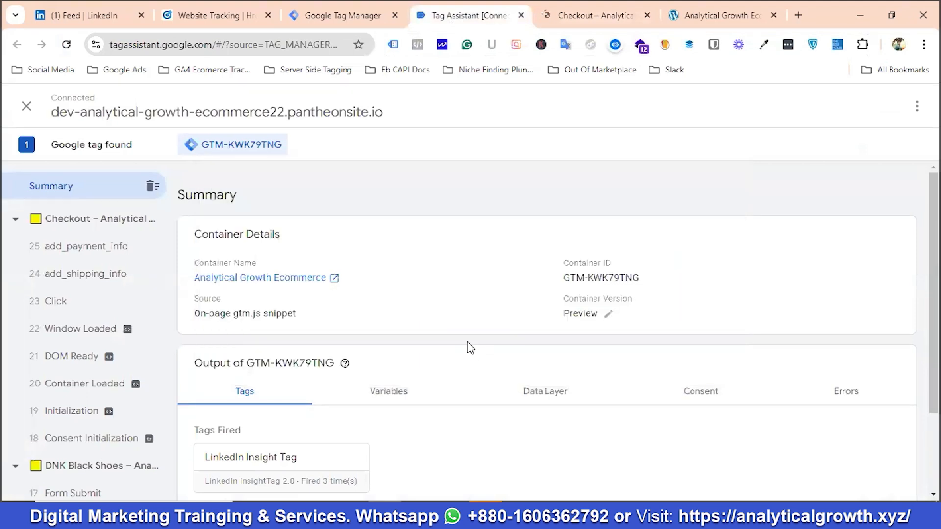
scroll(462, 342, down, 2)
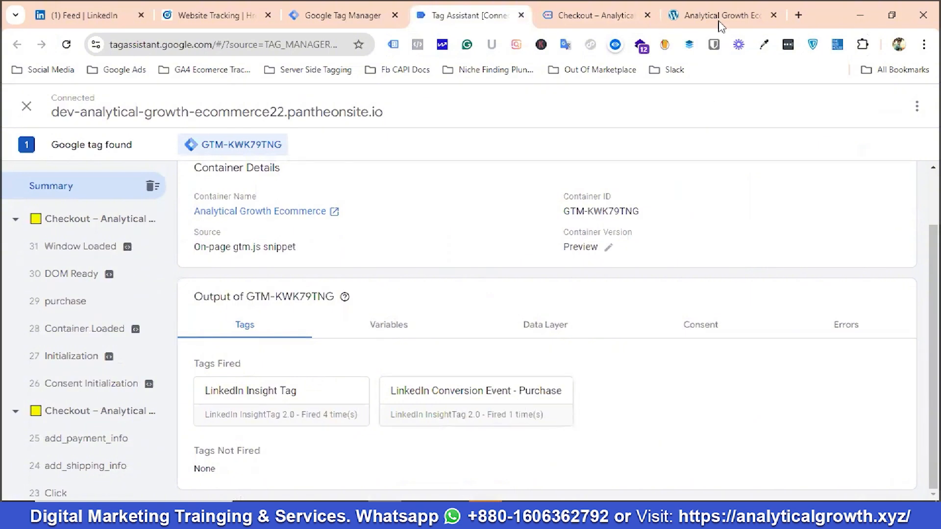
Inspect the store's order confirmation page with Linkedin Insight Tag Checker, dismiss the report, and return to the Tag Assistant summary
click(625, 14)
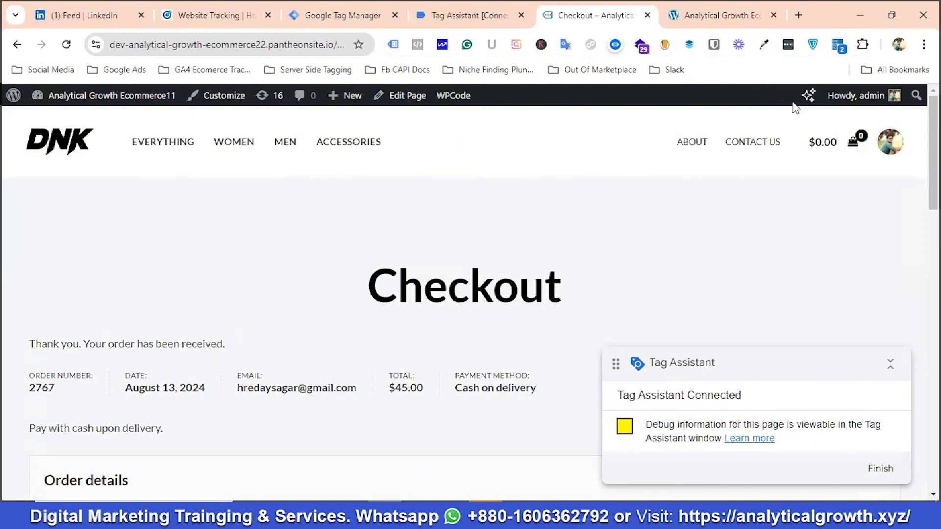
click(840, 45)
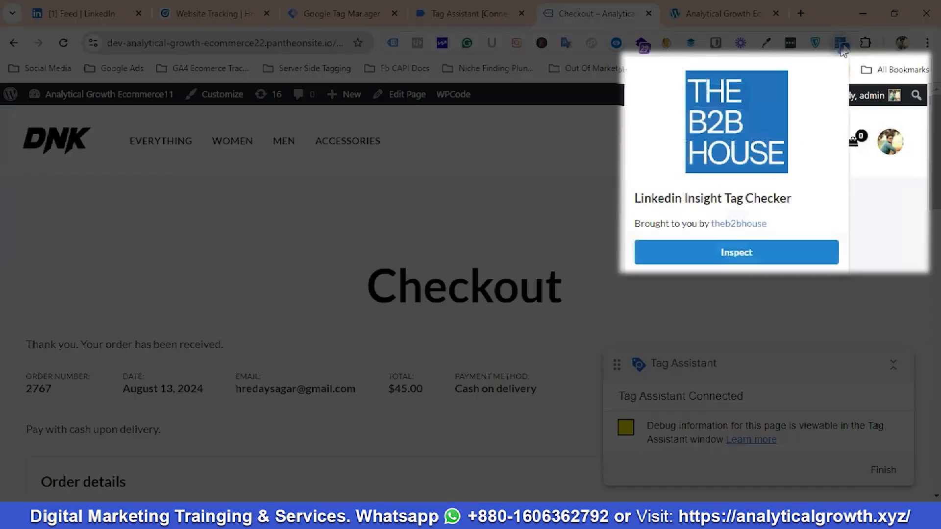
click(738, 254)
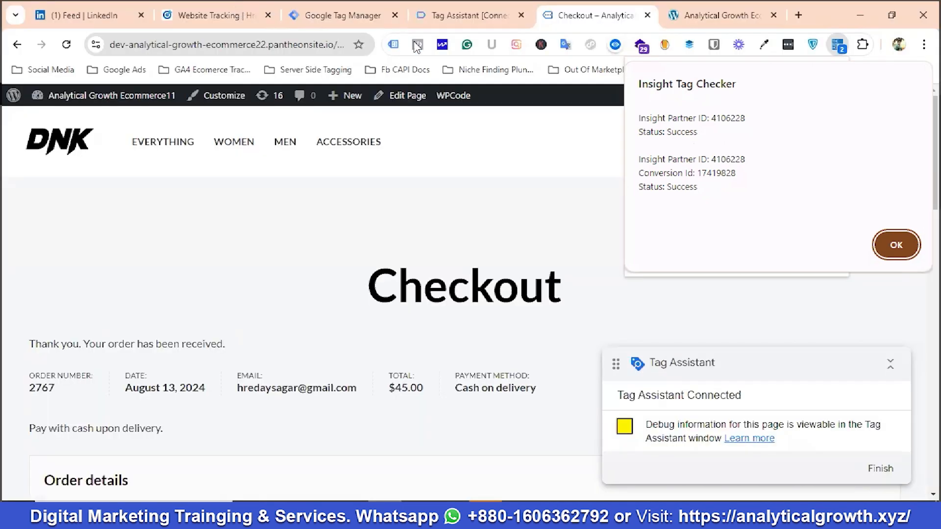
click(897, 245)
click(522, 143)
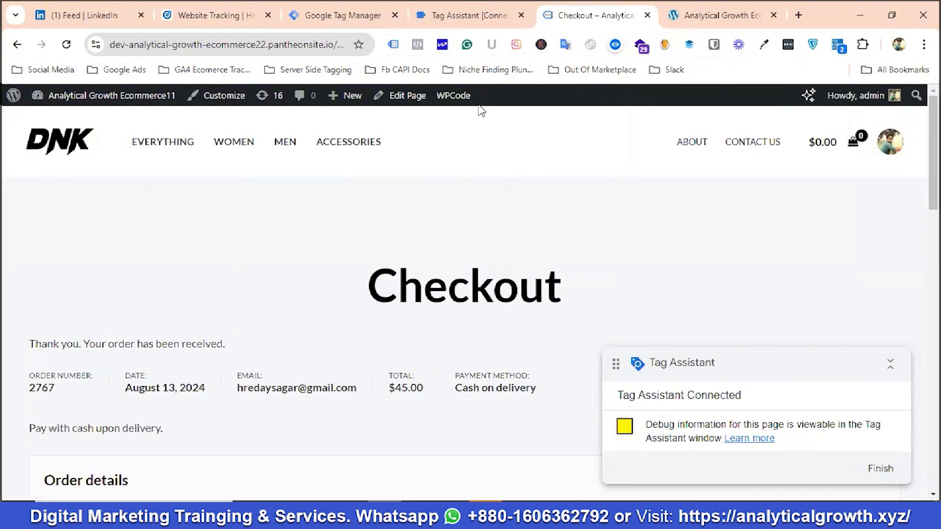
click(480, 13)
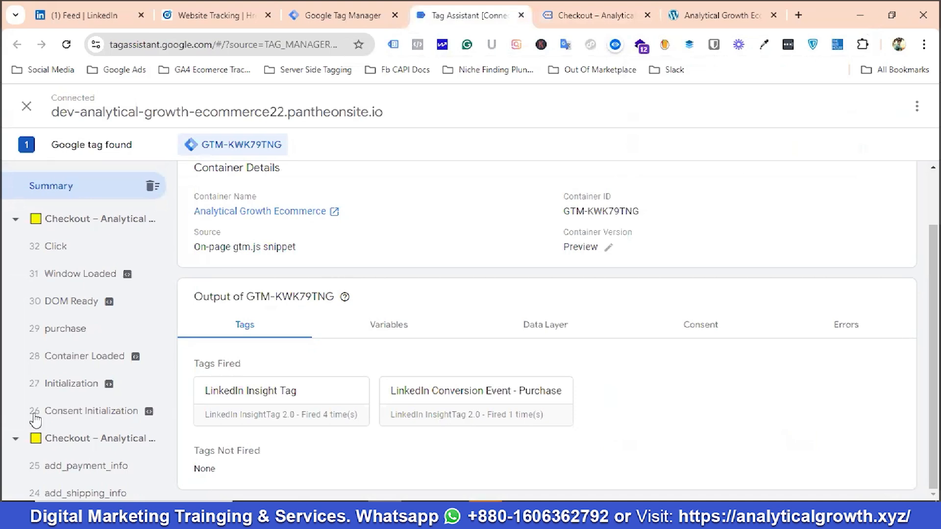
Publish the Google Tag Manager workspace changes without a version name or description, close the version details, and return to the workspace
click(361, 17)
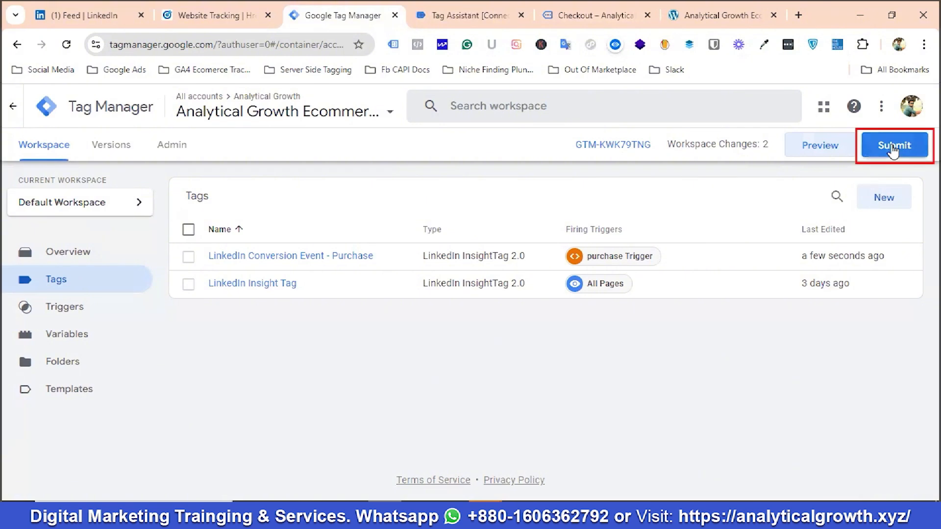
click(917, 152)
click(890, 112)
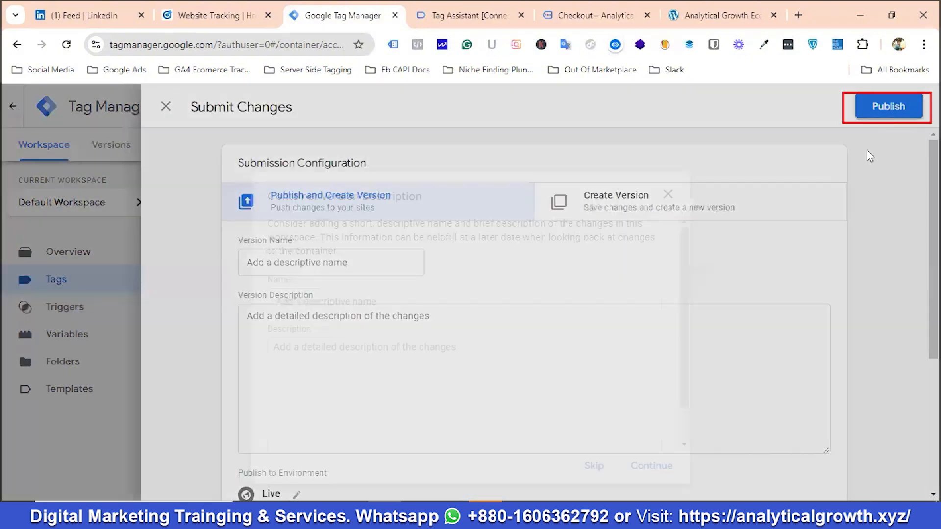
click(654, 466)
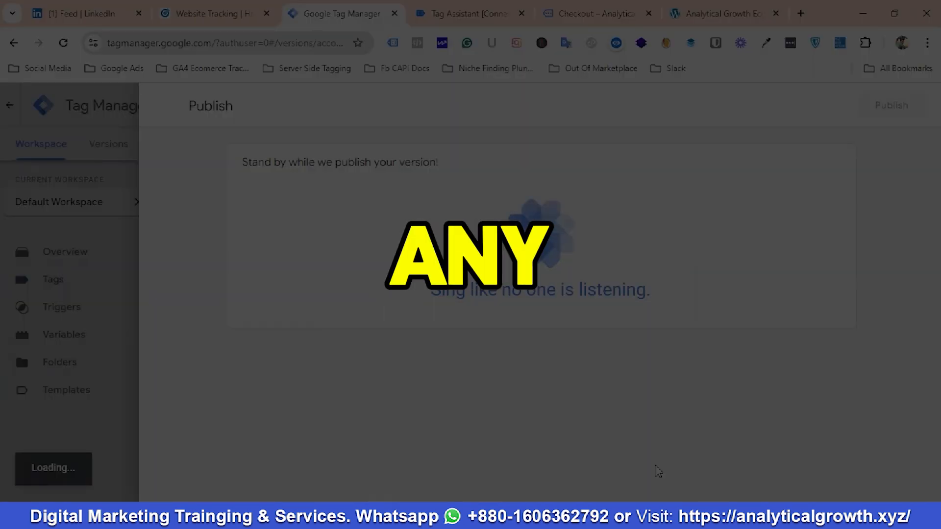
click(165, 106)
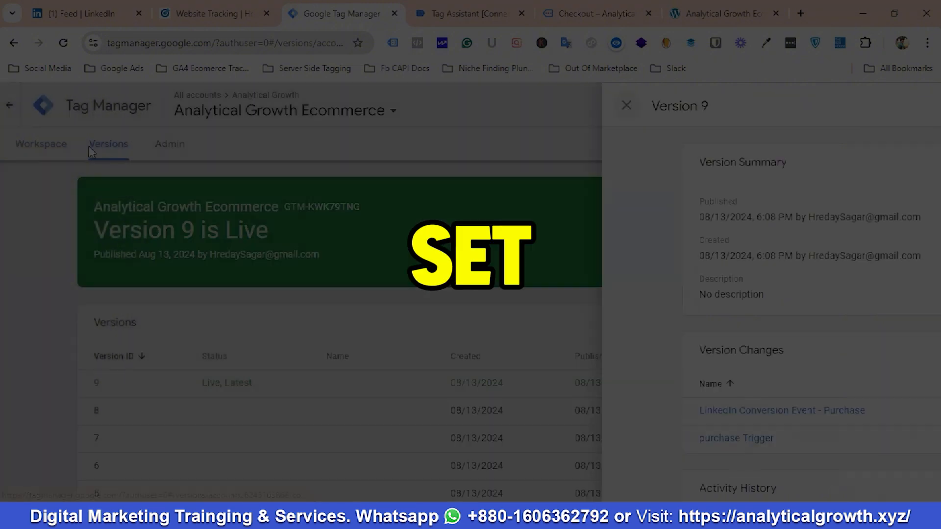
click(57, 153)
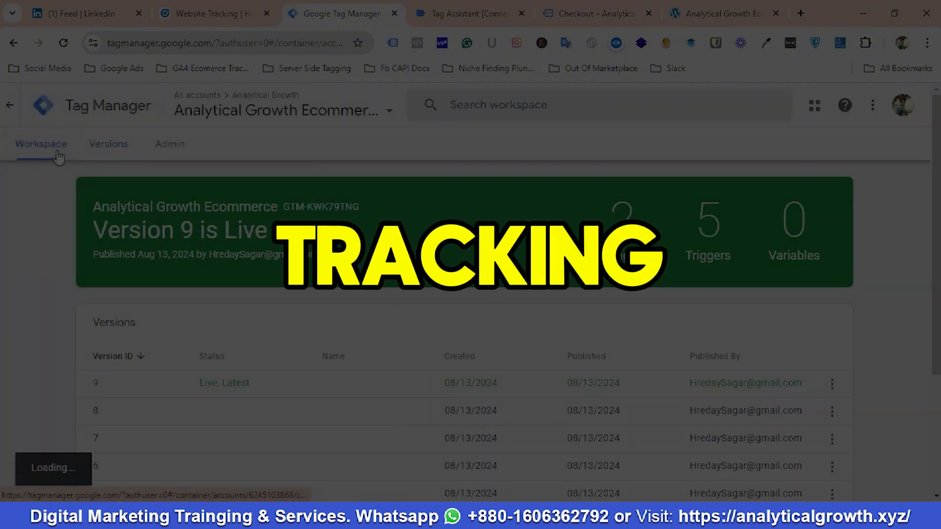